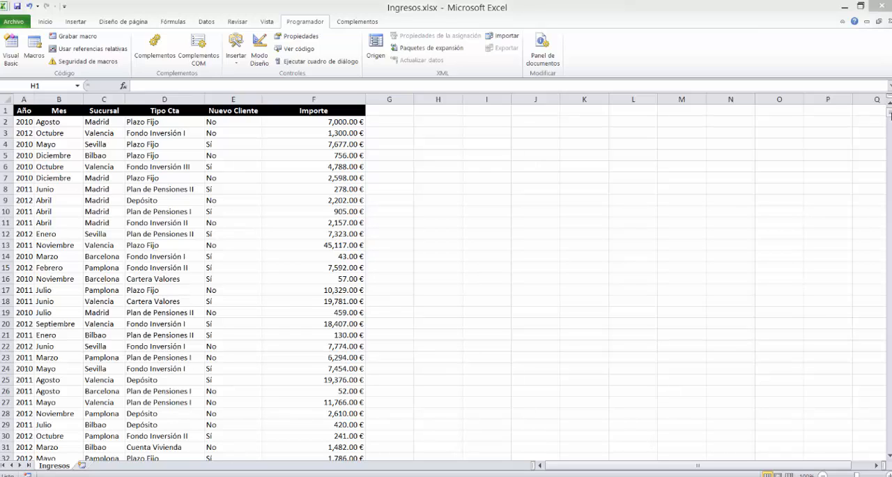
# Select the Año header cell and narrow the Importe column in the data list.
pyautogui.click(890, 115)
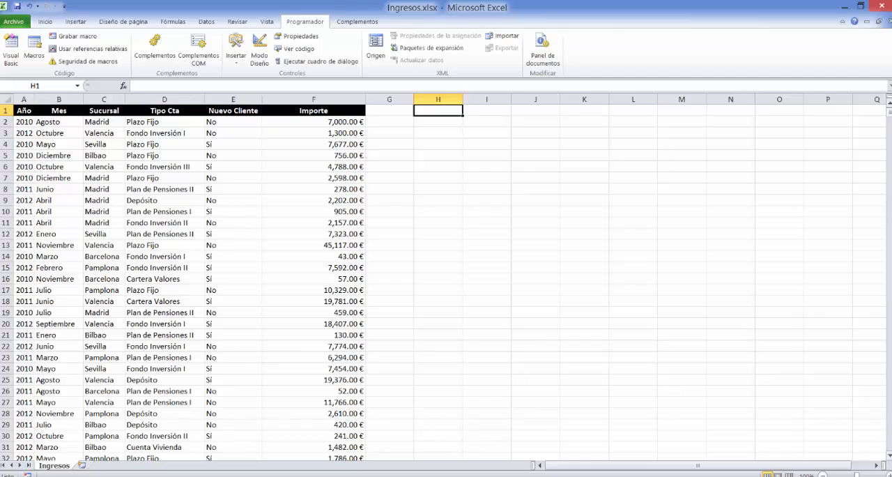
pyautogui.moveTo(890, 113)
pyautogui.mouseDown()
pyautogui.moveTo(890, 446)
pyautogui.moveTo(890, 113)
pyautogui.mouseUp()
pyautogui.click(23, 110)
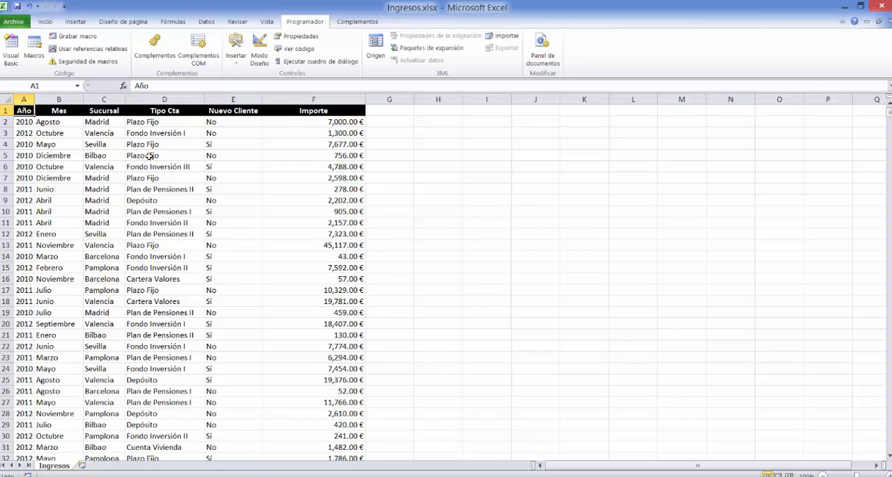
pyautogui.moveTo(365, 99); pyautogui.dragTo(332, 101)
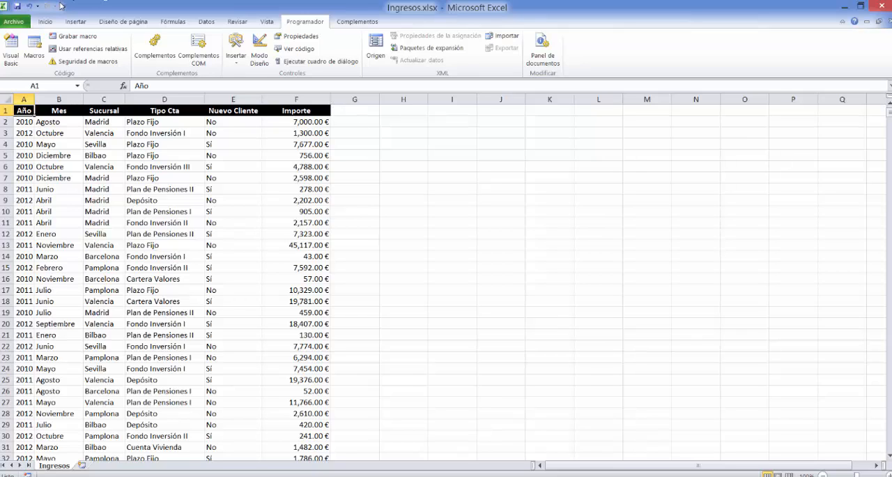
# Create a pivot table from the range Ingresos!$A$1:$F$250000 on a new worksheet.
pyautogui.click(71, 23)
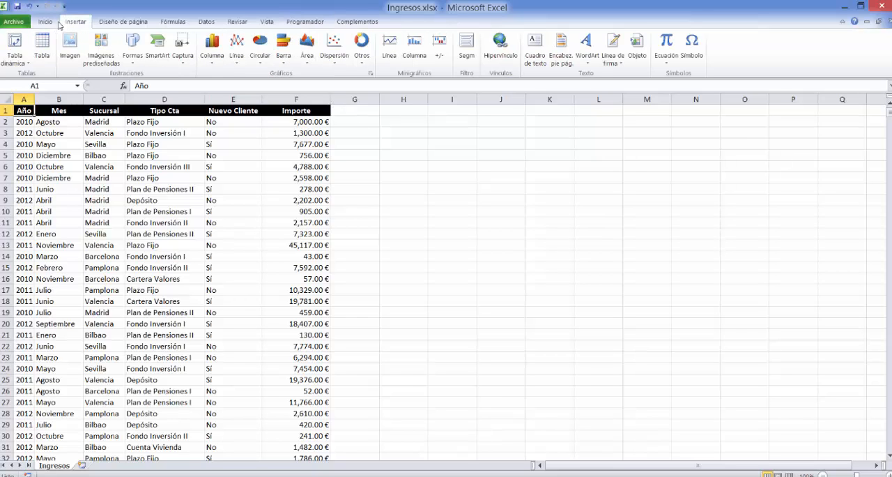
pyautogui.click(16, 61)
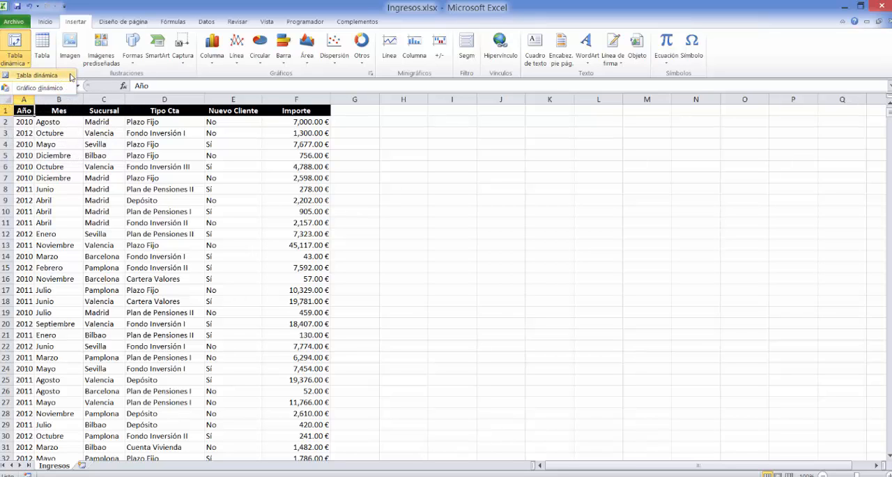
pyautogui.click(69, 76)
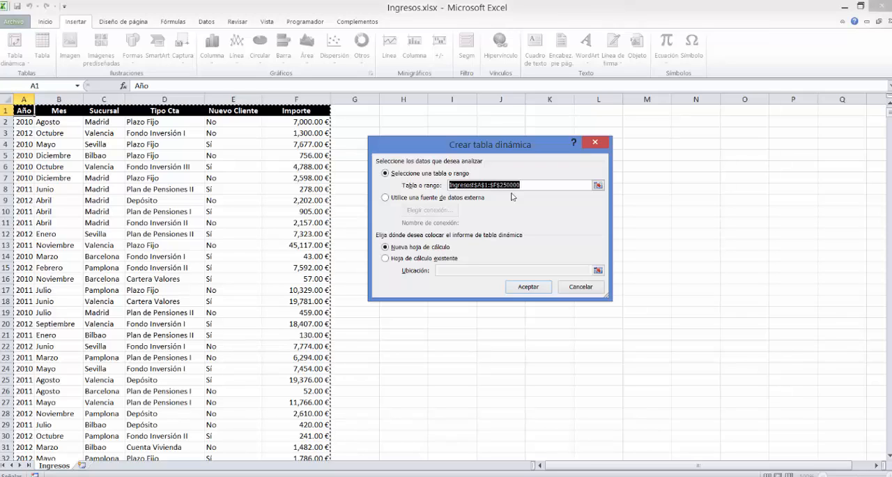
pyautogui.click(534, 287)
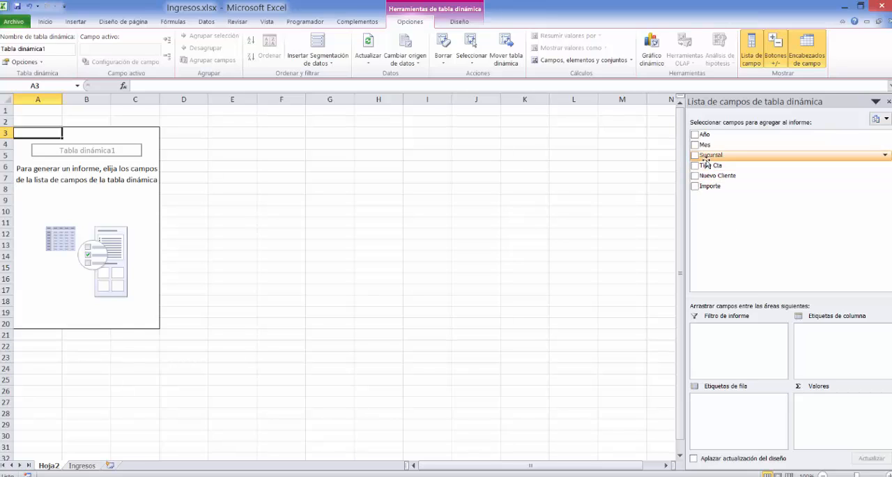
# Lay out the pivot table with Sucursal as column labels, Tipo Cta as row labels and the sum of Importe as values.
pyautogui.moveTo(717, 154); pyautogui.dragTo(839, 344)
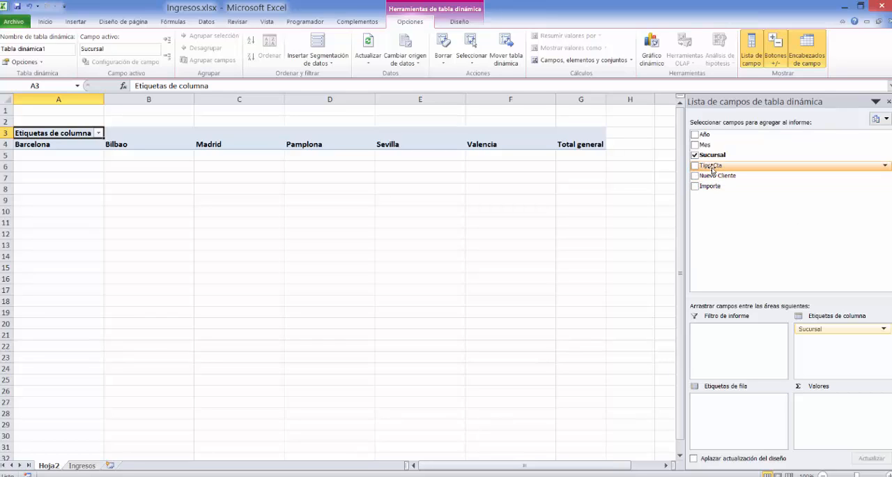
pyautogui.moveTo(712, 167); pyautogui.dragTo(735, 413)
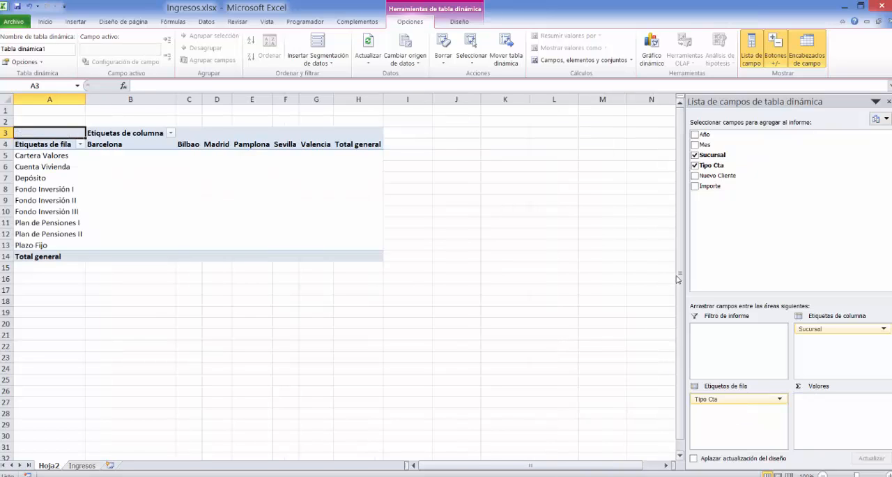
pyautogui.moveTo(704, 187); pyautogui.dragTo(827, 413)
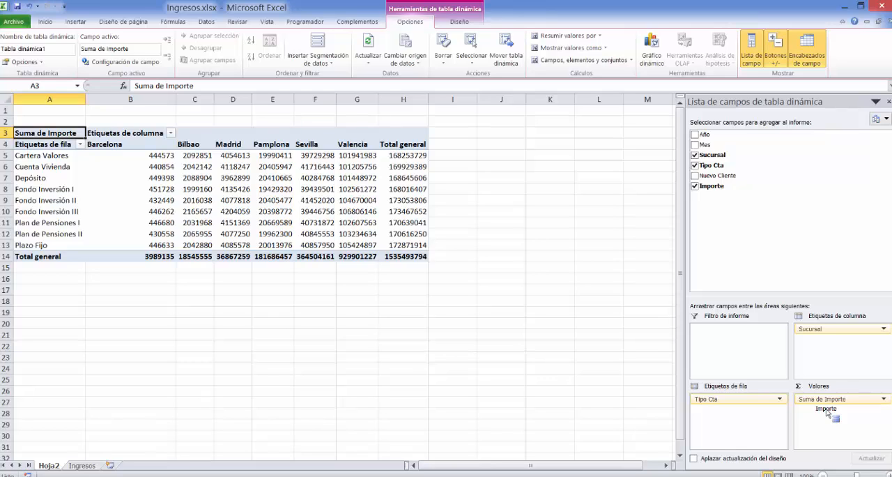
pyautogui.moveTo(828, 413); pyautogui.dragTo(822, 408)
# Filter the pivot table's row labels to show only Cuenta Vivienda.
pyautogui.click(80, 144)
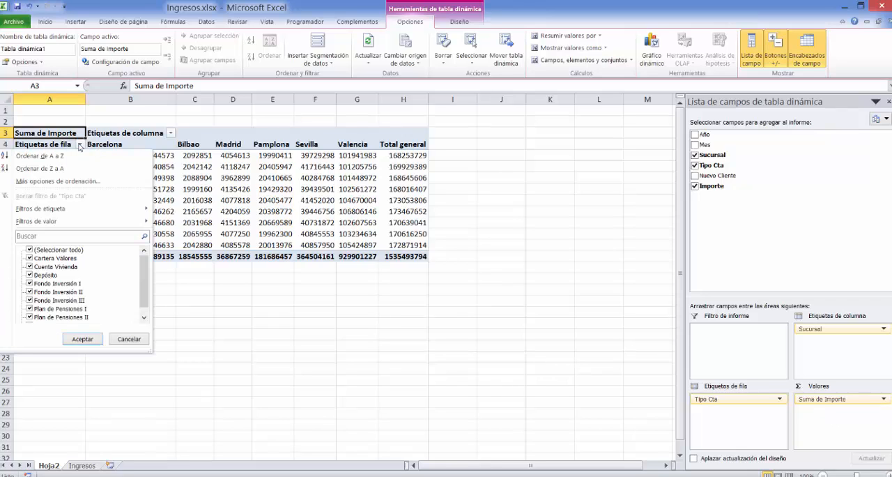
pyautogui.click(30, 250)
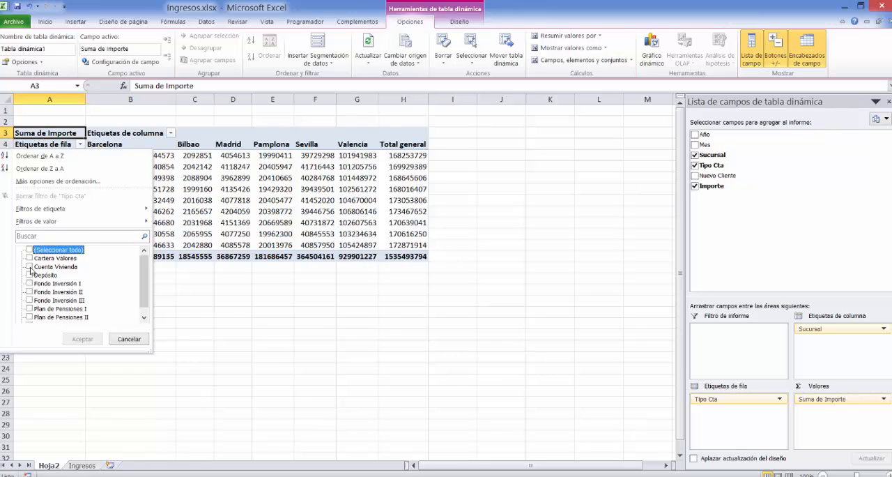
pyautogui.click(30, 266)
pyautogui.click(82, 340)
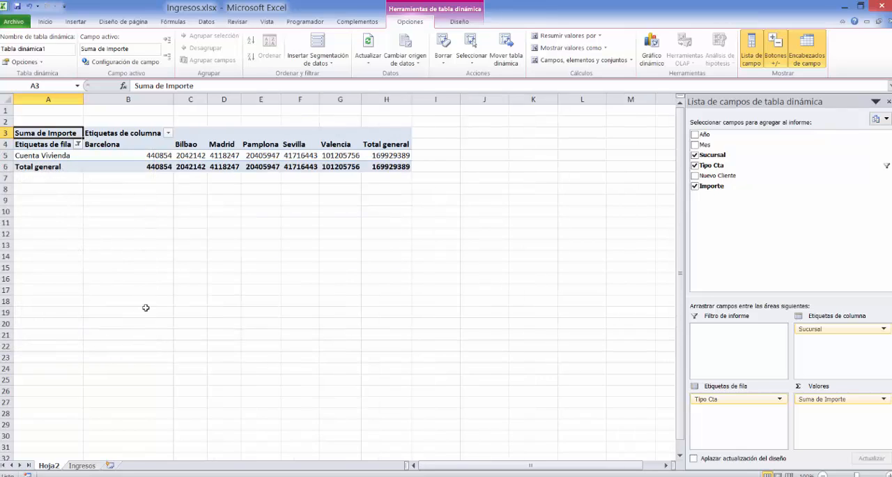
# Reselect all account types in the row labels filter.
pyautogui.click(78, 144)
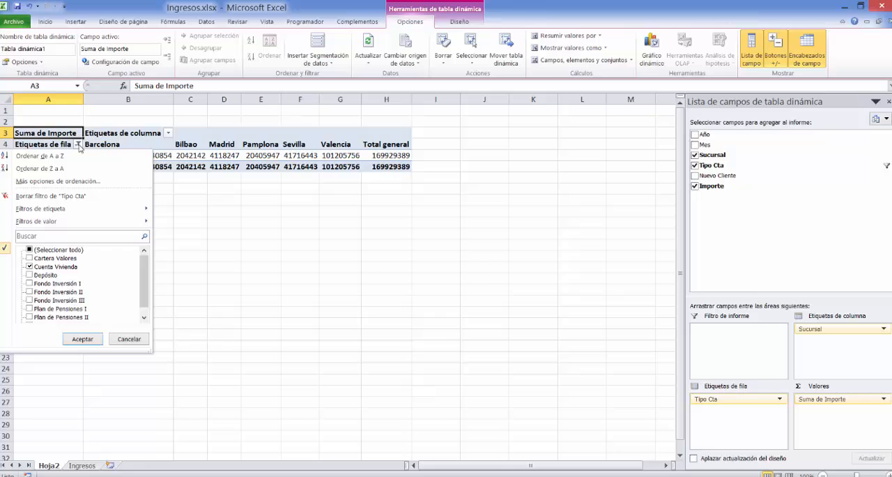
pyautogui.click(30, 250)
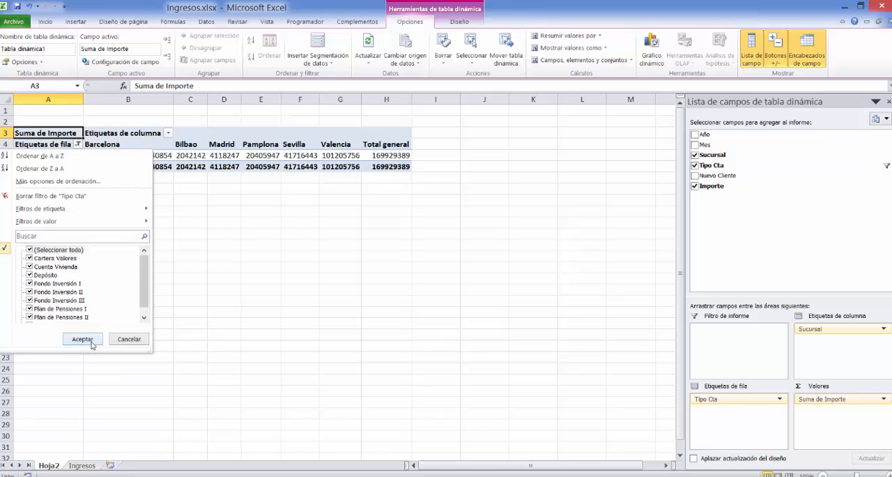
pyautogui.click(83, 338)
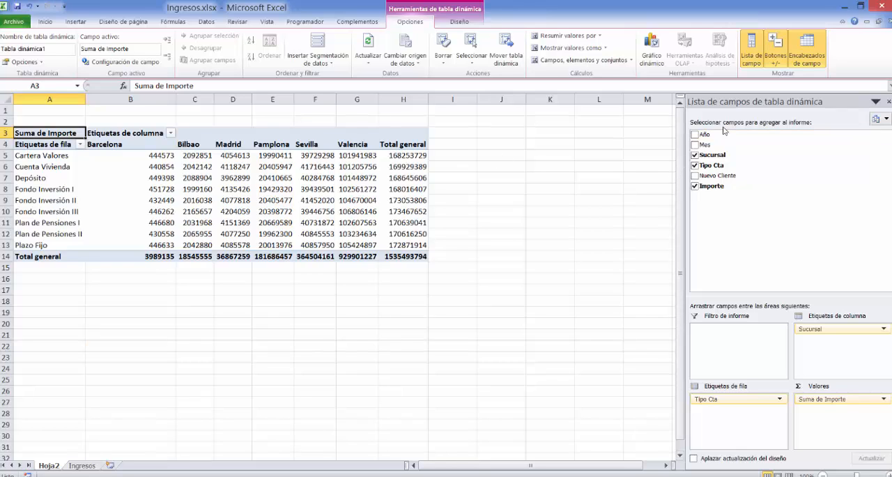
# Add the Año and Mes fields to the pivot table as report filters.
pyautogui.moveTo(705, 134); pyautogui.dragTo(739, 333)
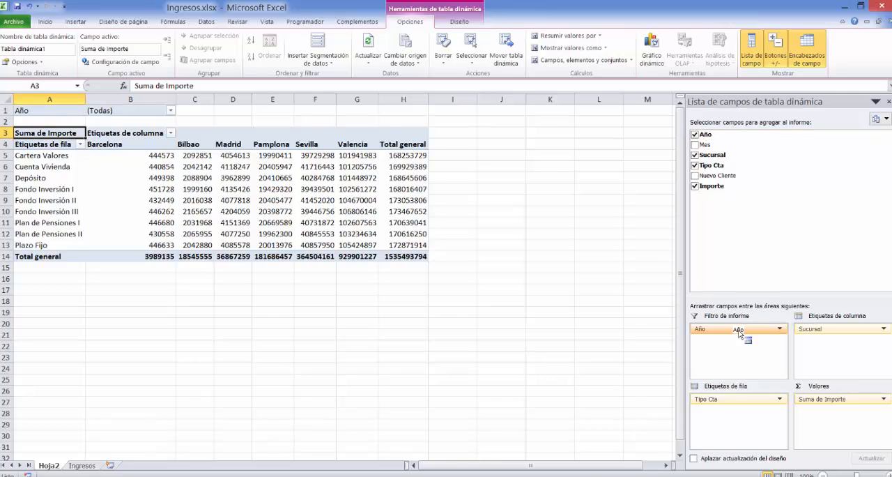
pyautogui.moveTo(715, 186); pyautogui.dragTo(743, 342)
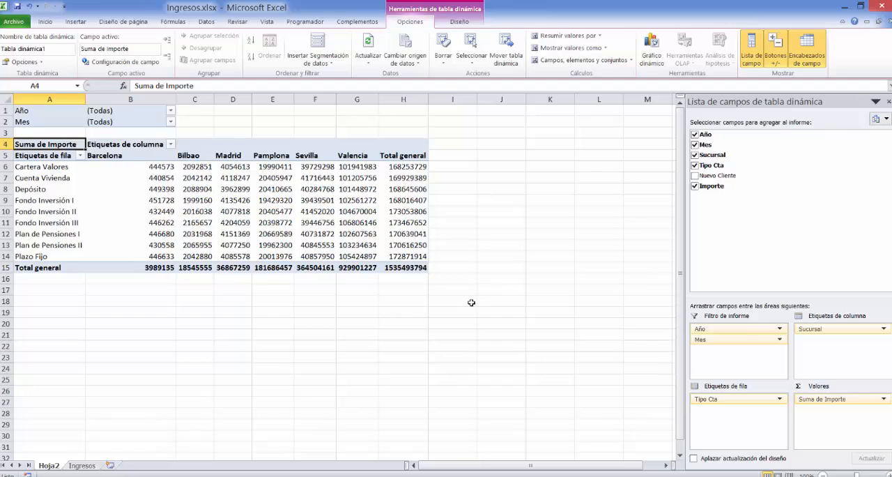
pyautogui.press('super+c')
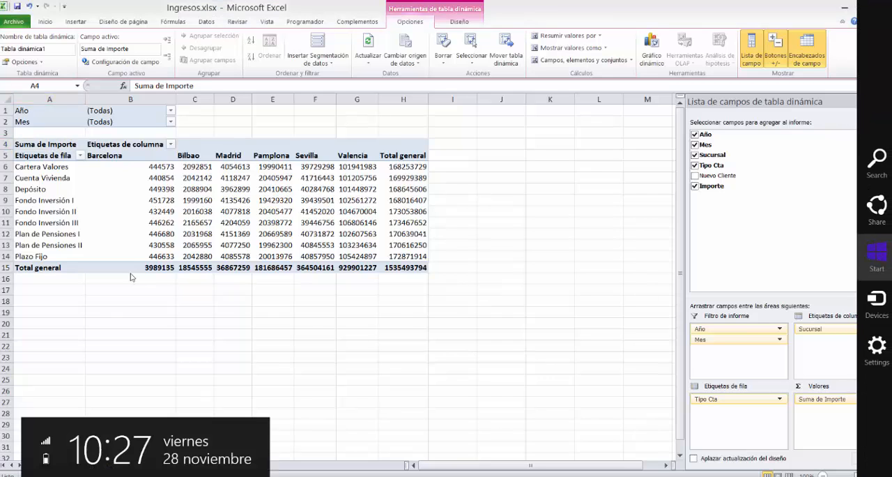
pyautogui.click(129, 296)
# Set the Año report filter to 2011.
pyautogui.click(171, 111)
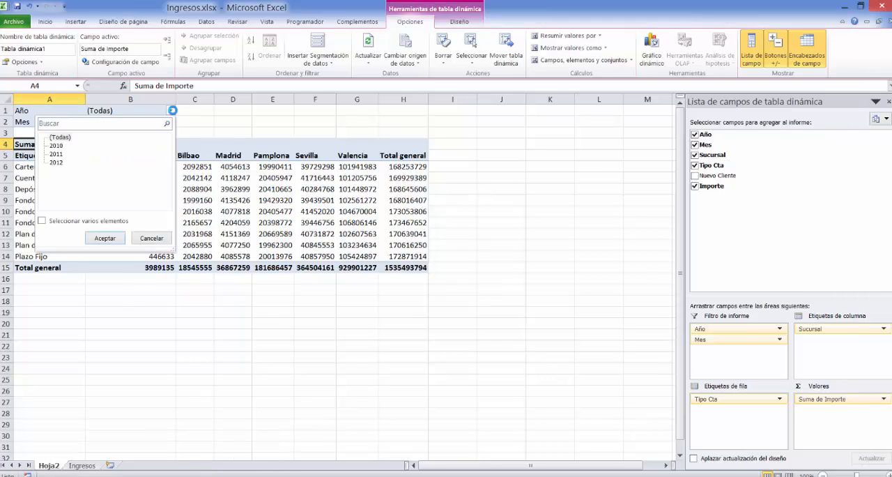
pyautogui.click(56, 153)
pyautogui.click(105, 238)
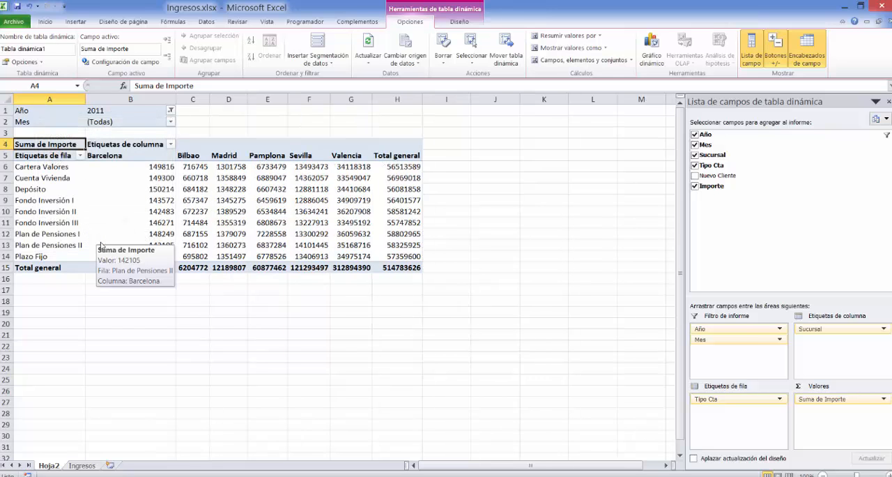
# Allow multiple items in the Año report filter and include 2012 as well.
pyautogui.click(171, 111)
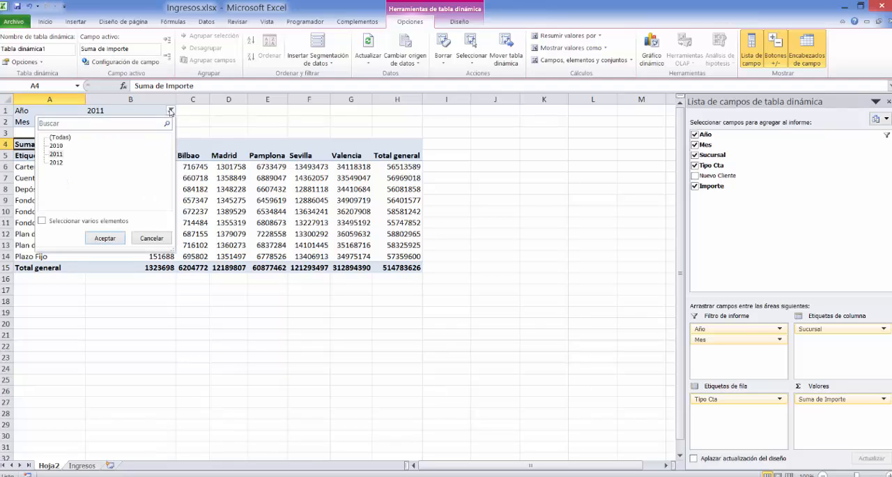
pyautogui.click(42, 221)
pyautogui.click(53, 162)
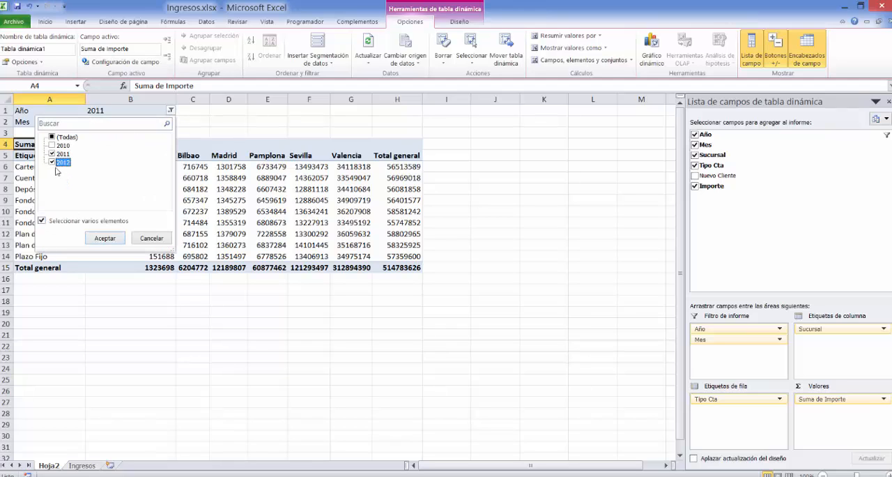
pyautogui.click(103, 238)
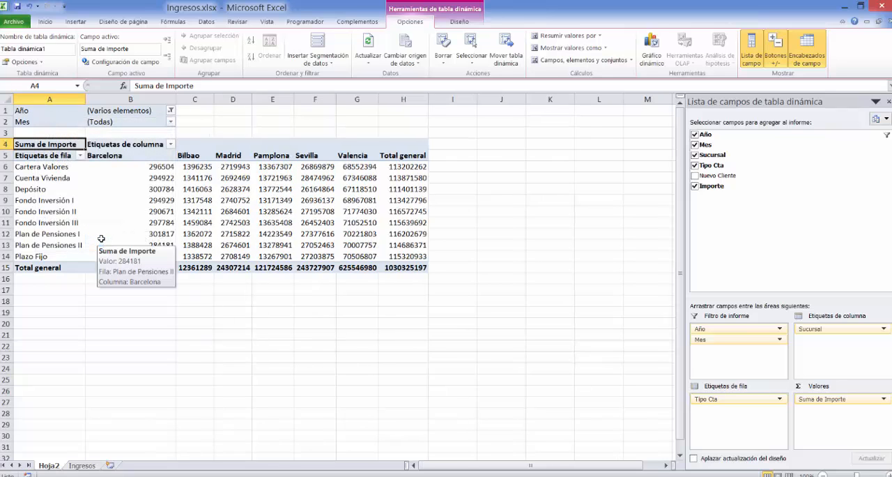
# Allow multiple items in the Mes report filter and keep only Enero selected.
pyautogui.click(171, 122)
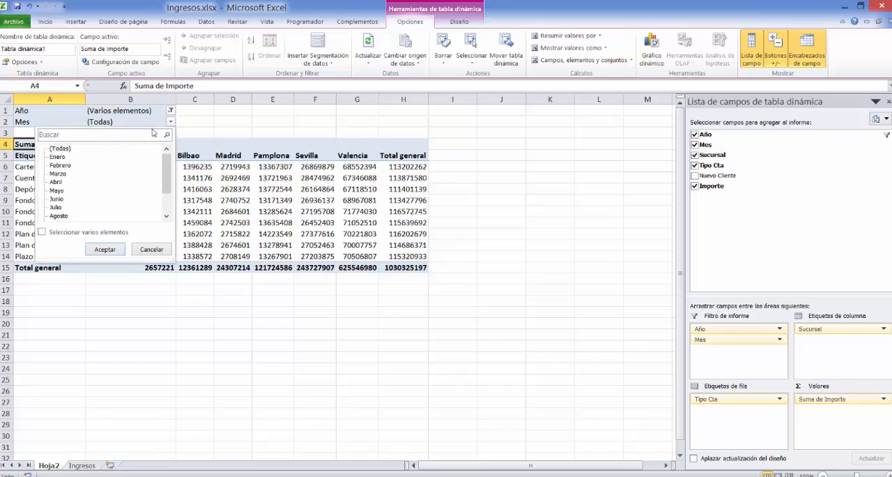
pyautogui.click(42, 231)
pyautogui.click(52, 149)
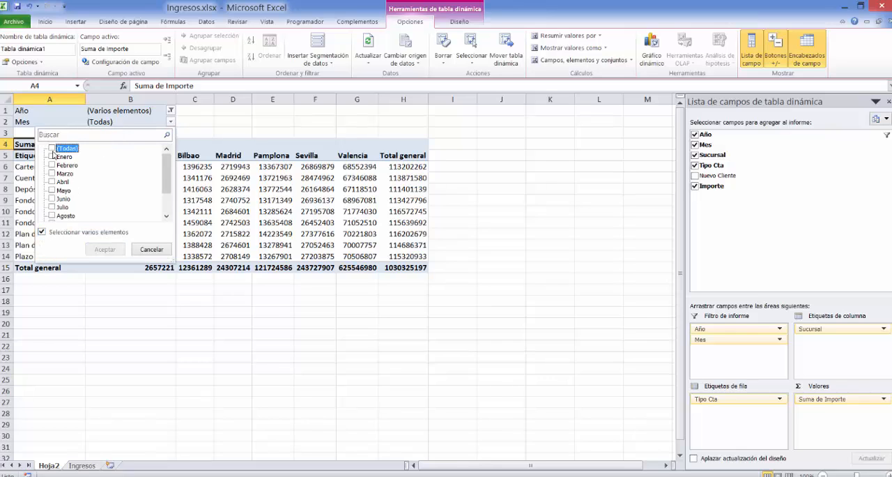
pyautogui.click(53, 156)
pyautogui.click(105, 250)
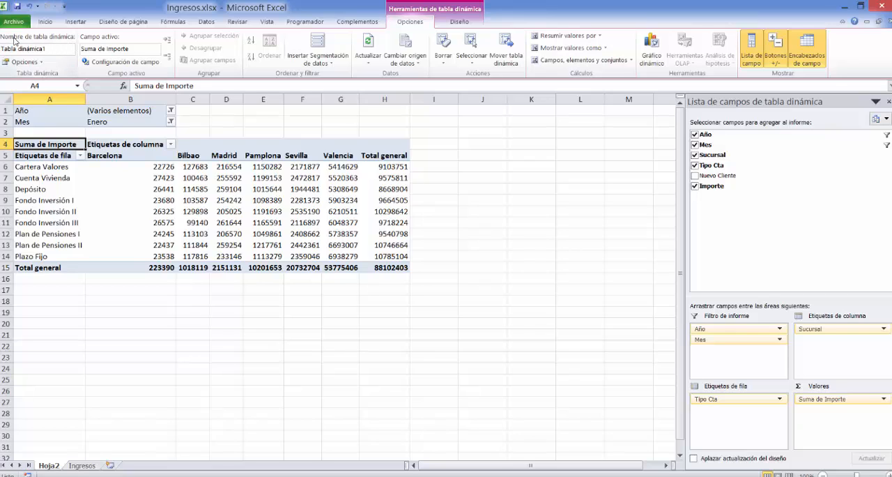
# Rename the pivot table as IngresosEntidadFinanciera.
pyautogui.click(46, 49)
pyautogui.write('IngresosEntidadFinanciera')
pyautogui.click(97, 301)
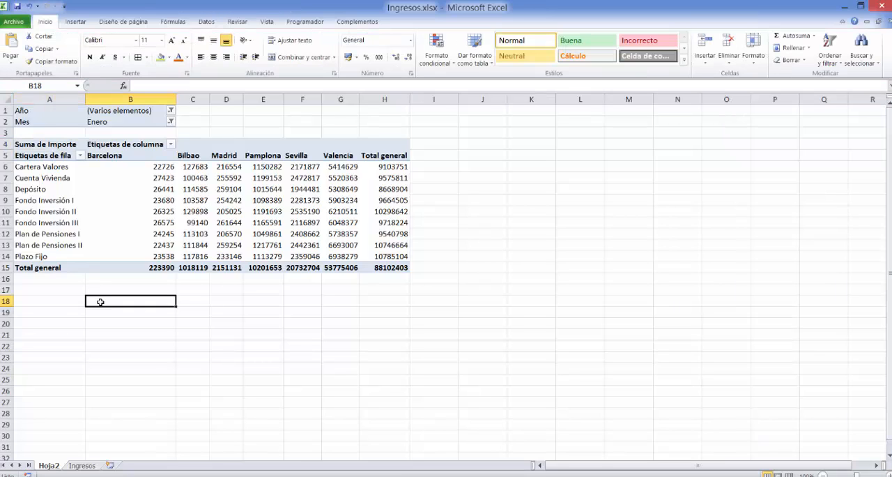
# Set the custom name of the Suma de Importe value field to Ingresos.
pyautogui.click(76, 198)
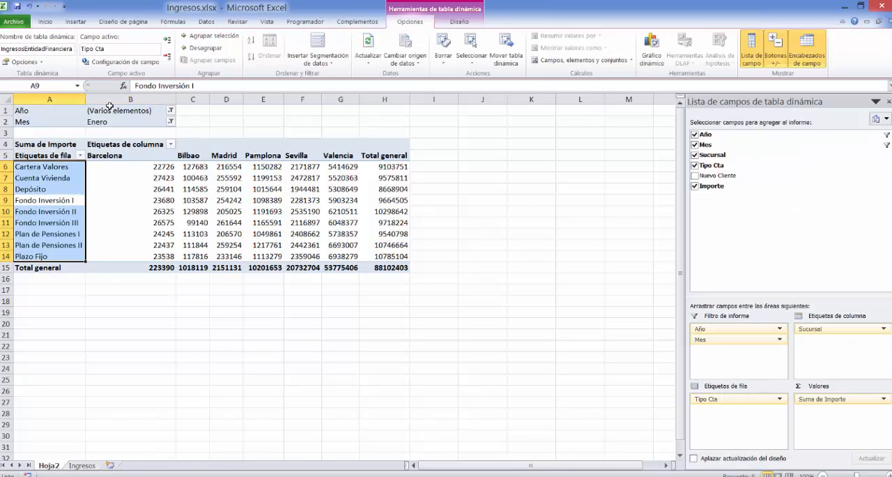
pyautogui.click(55, 145)
pyautogui.rightClick(55, 144)
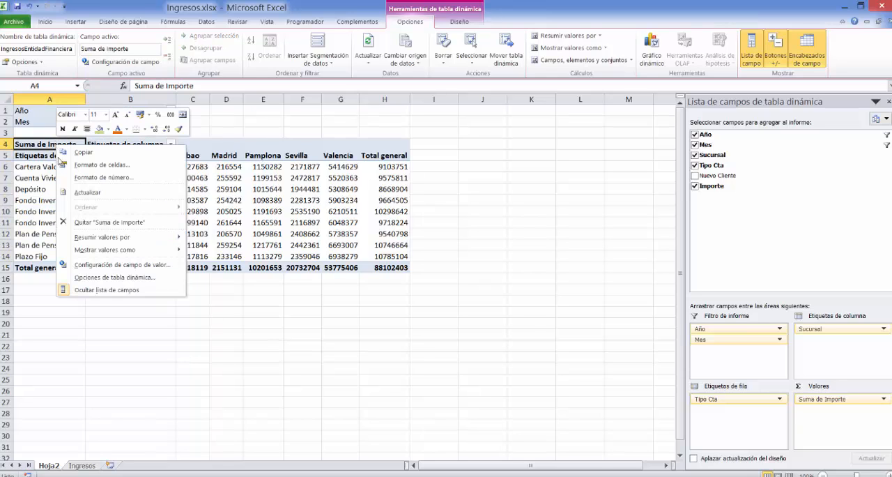
pyautogui.click(119, 266)
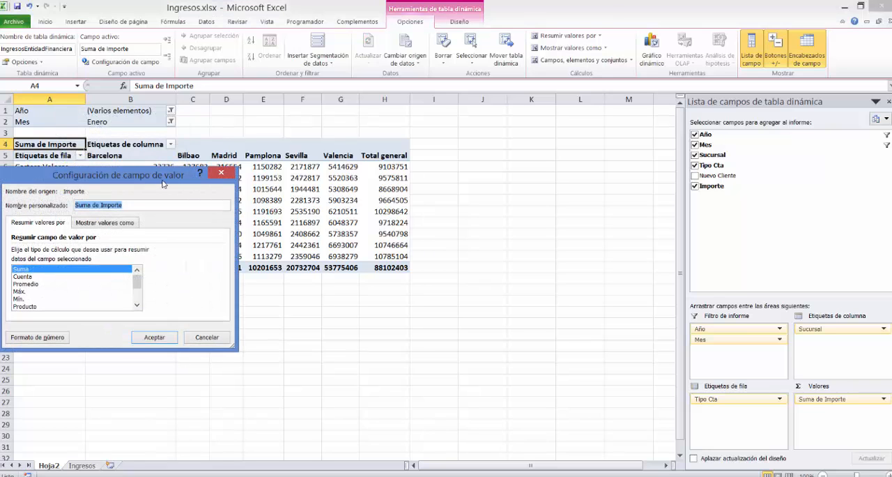
pyautogui.moveTo(164, 177); pyautogui.dragTo(235, 180)
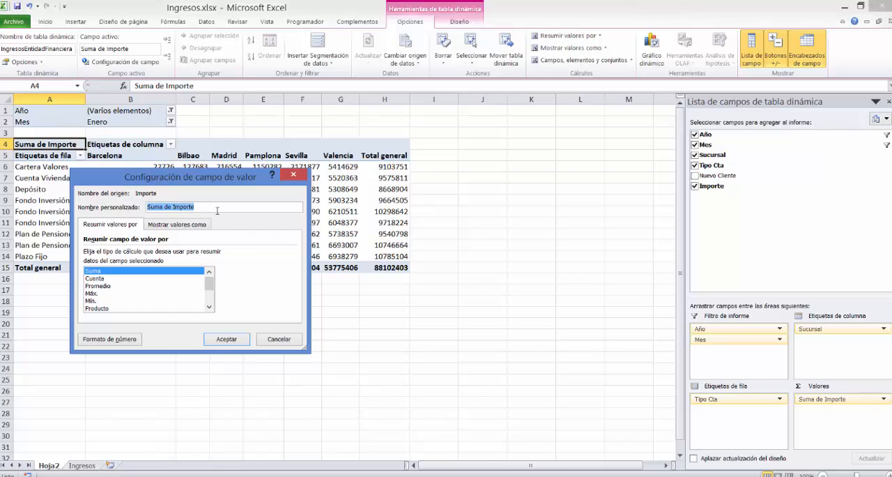
pyautogui.write('Trgresos')
pyautogui.click(227, 338)
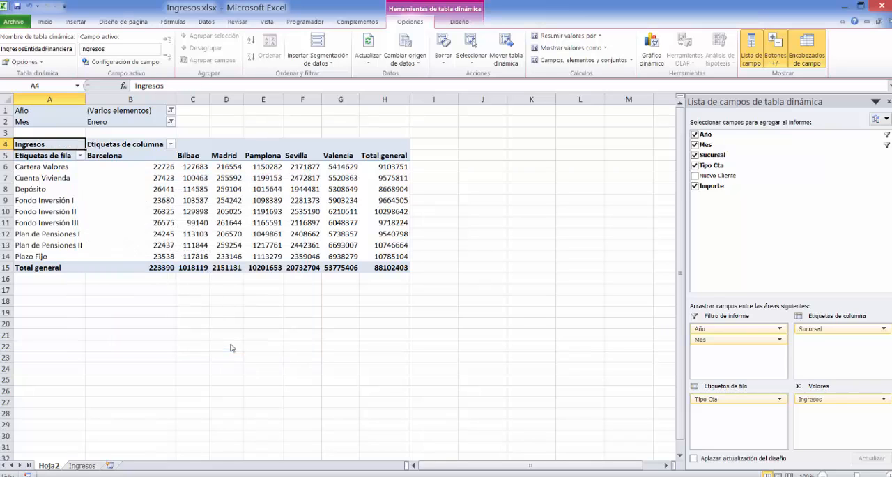
# Replace the pivot table's column labels heading in B4 with Sucursales.
pyautogui.rightClick(118, 147)
pyautogui.rightClick(119, 147)
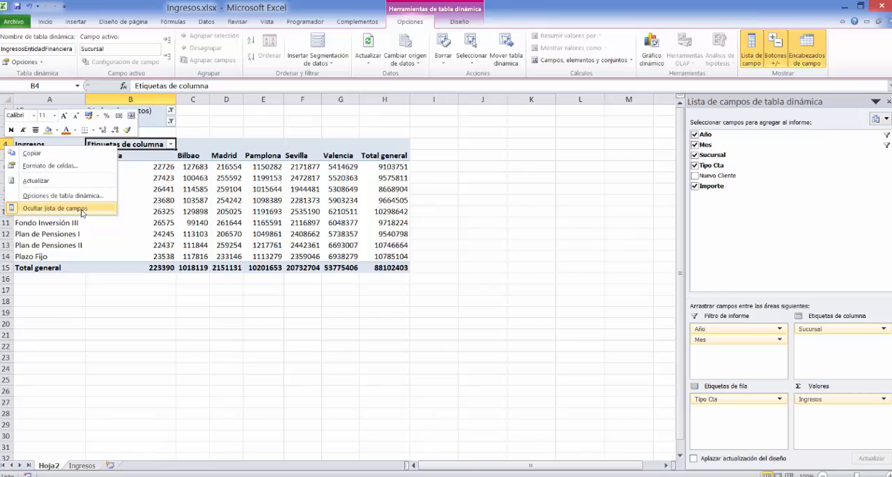
pyautogui.click(159, 145)
pyautogui.click(210, 85)
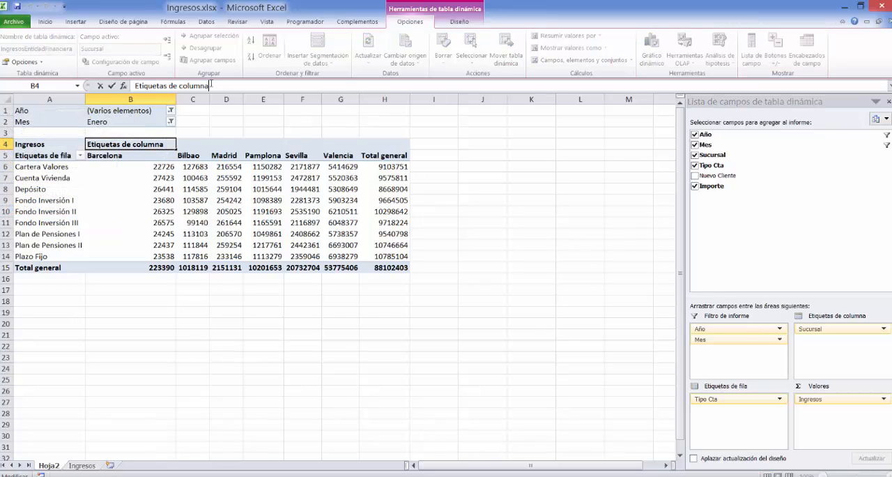
pyautogui.press('BackSpace')
pyautogui.press('BackSpace')
pyautogui.press('BackSpace')
pyautogui.press('BackSpace')
pyautogui.press('BackSpace')
pyautogui.press('BackSpace')
pyautogui.press('BackSpace')
pyautogui.press('BackSpace')
pyautogui.press('BackSpace')
pyautogui.press('BackSpace')
pyautogui.press('BackSpace')
pyautogui.press('BackSpace')
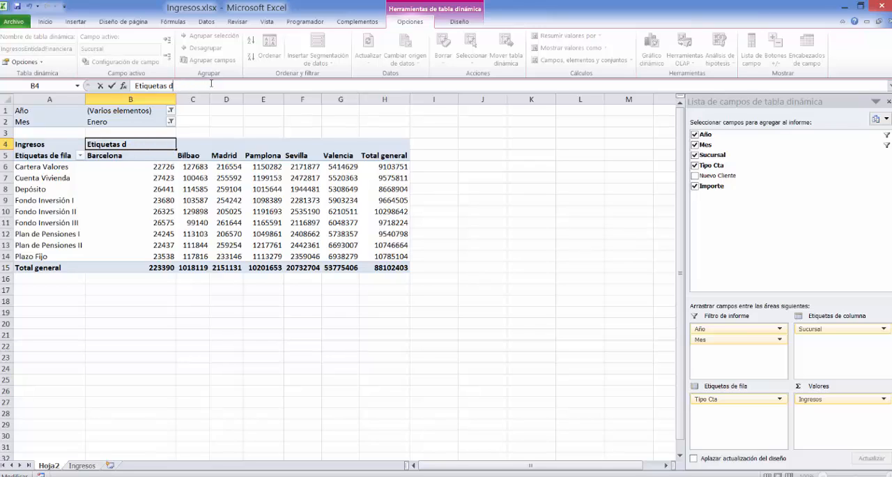
pyautogui.press('BackSpace')
pyautogui.press('BackSpace')
pyautogui.press('BackSpace')
pyautogui.press('BackSpace')
pyautogui.press('BackSpace')
pyautogui.press('BackSpace')
pyautogui.press('BackSpace')
pyautogui.press('BackSpace')
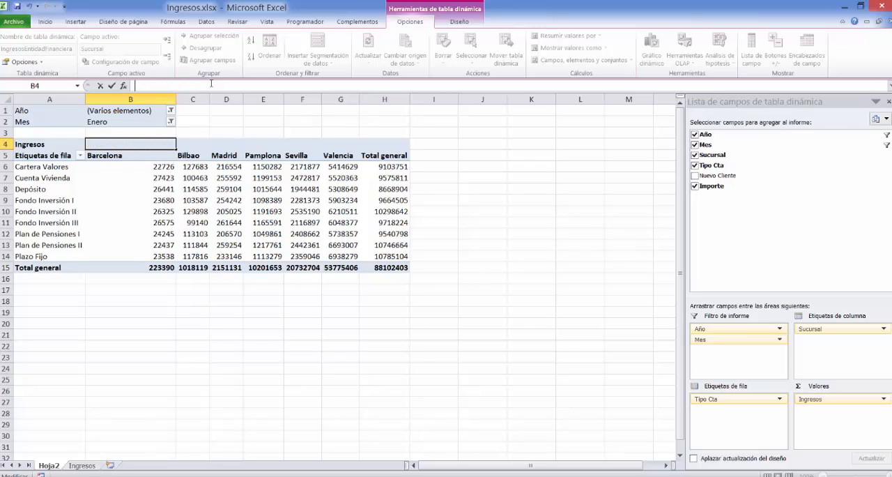
pyautogui.write('Sucursales')
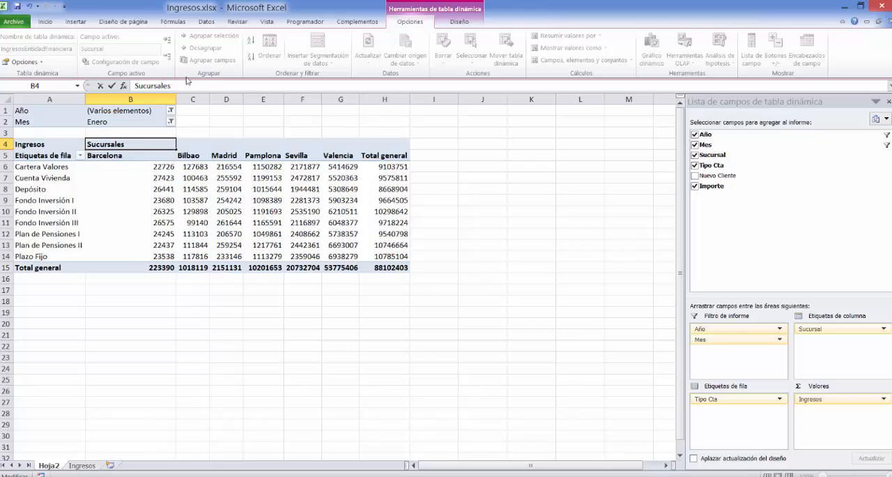
# Replace the pivot table's row labels heading in A5 with Tipo de cuenta.
pyautogui.click(41, 156)
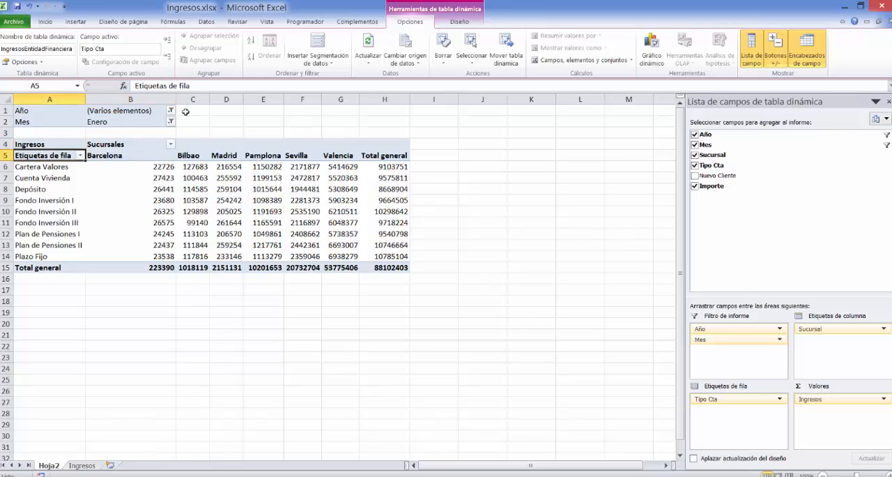
pyautogui.moveTo(204, 86); pyautogui.dragTo(126, 90)
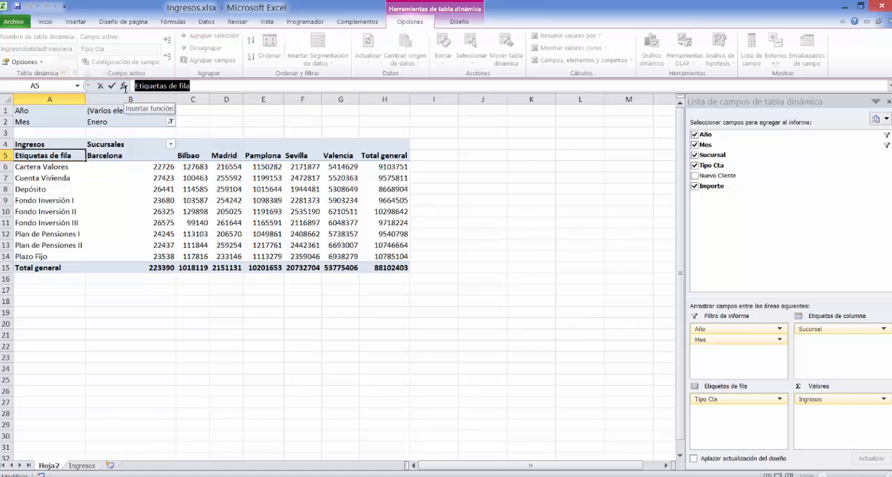
pyautogui.write('Tipo de')
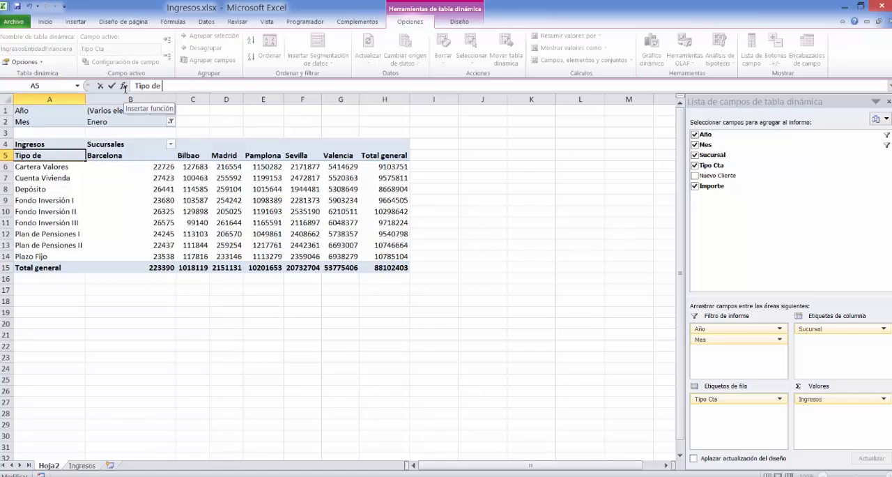
pyautogui.write(' cuenta')
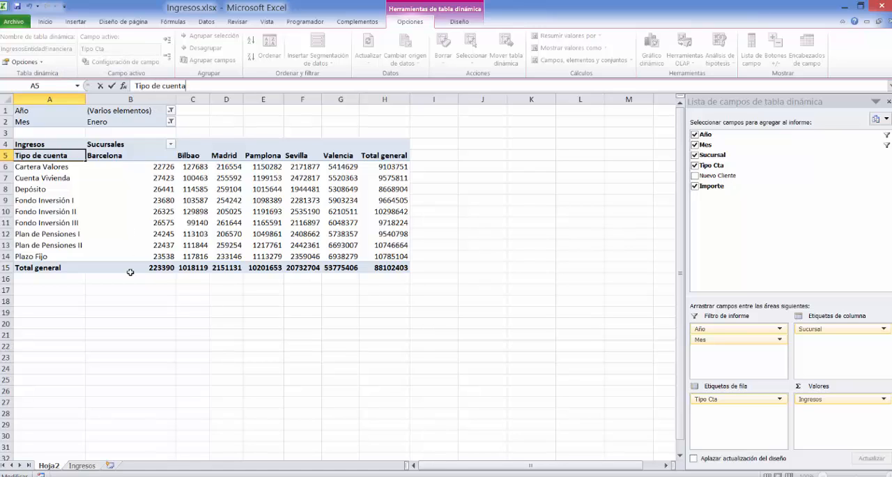
pyautogui.click(126, 300)
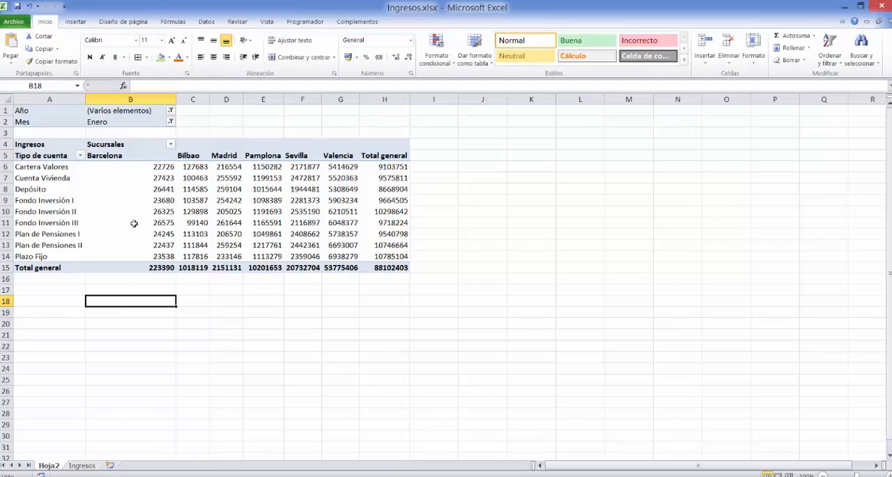
# Compare the number format of the pivot table's values with the Importe column on the Ingresos sheet, and return to Hoja2.
pyautogui.moveTo(114, 208)
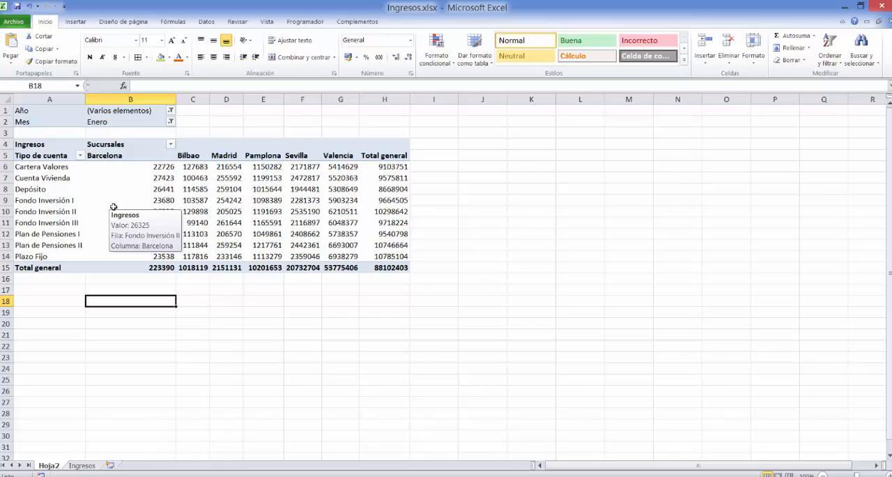
pyautogui.click(214, 199)
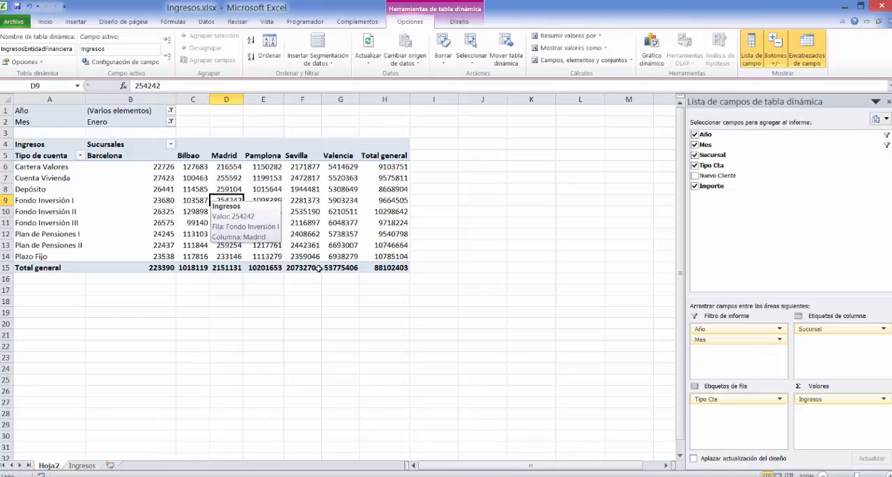
pyautogui.click(82, 464)
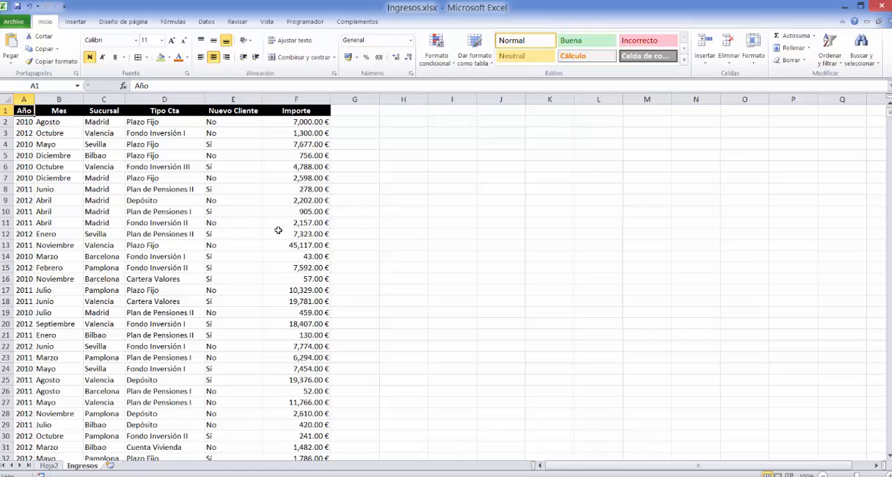
pyautogui.click(48, 465)
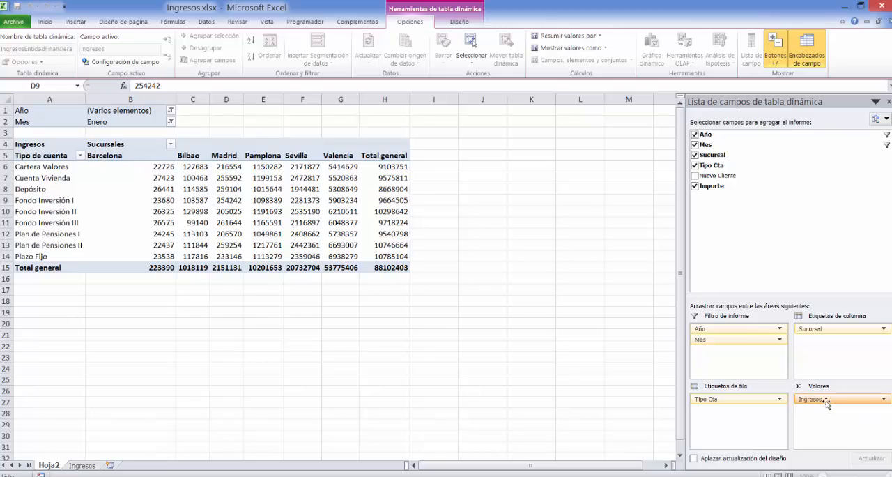
# Open the number format of the Ingresos value field and choose the Moneda category.
pyautogui.click(827, 401)
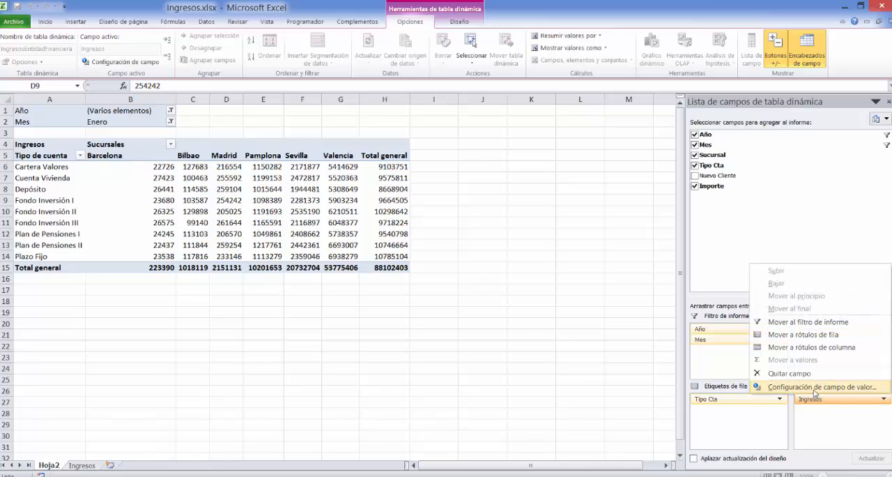
pyautogui.click(814, 387)
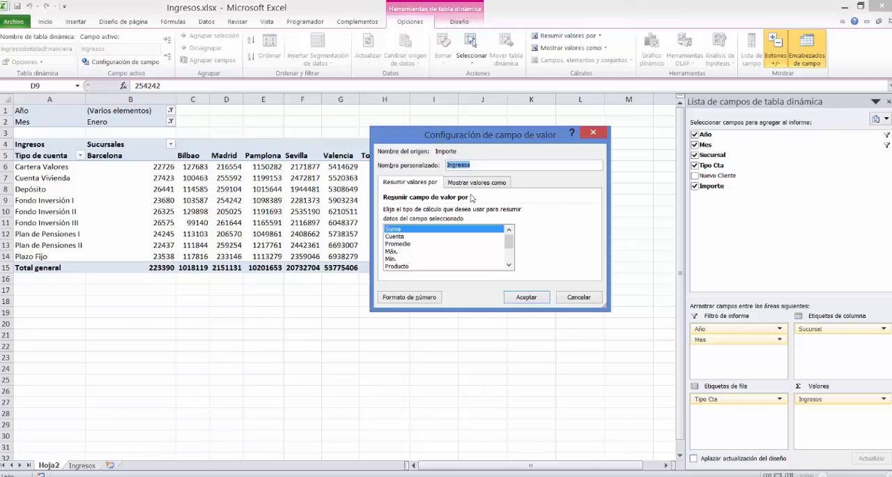
pyautogui.click(407, 300)
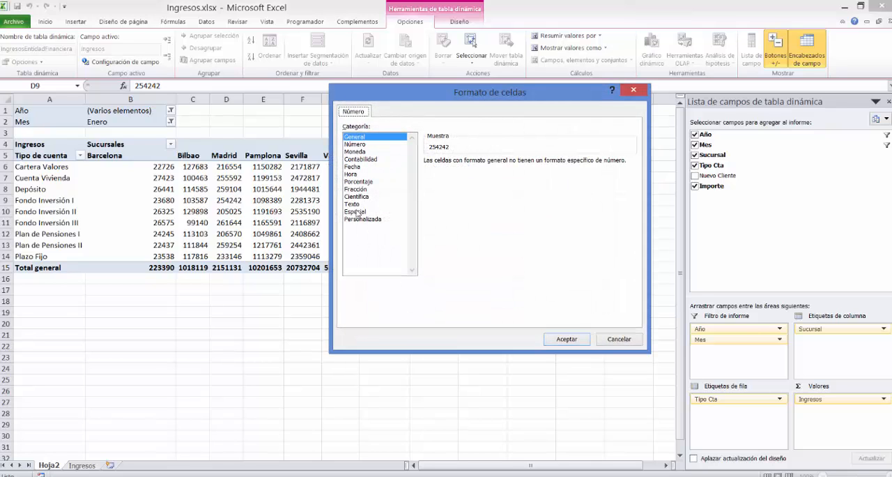
pyautogui.click(359, 153)
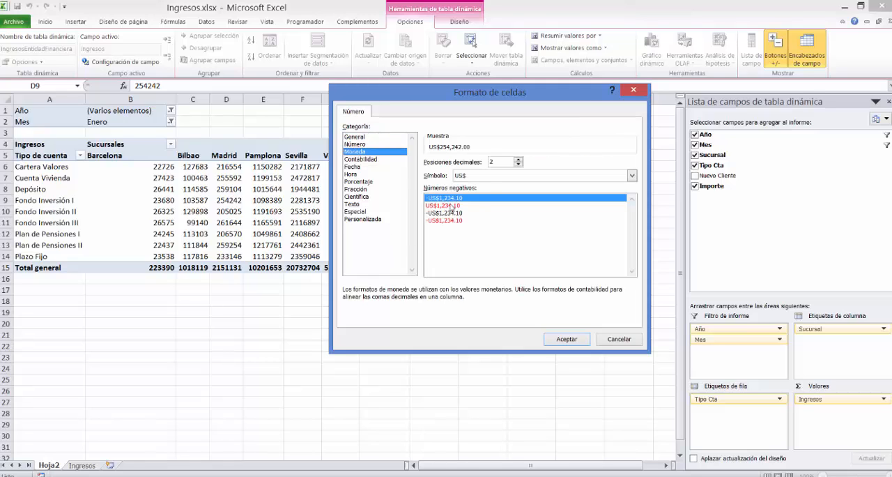
# Set the currency symbol to € Euro (123 €) and apply the format to the Ingresos value field.
pyautogui.click(632, 178)
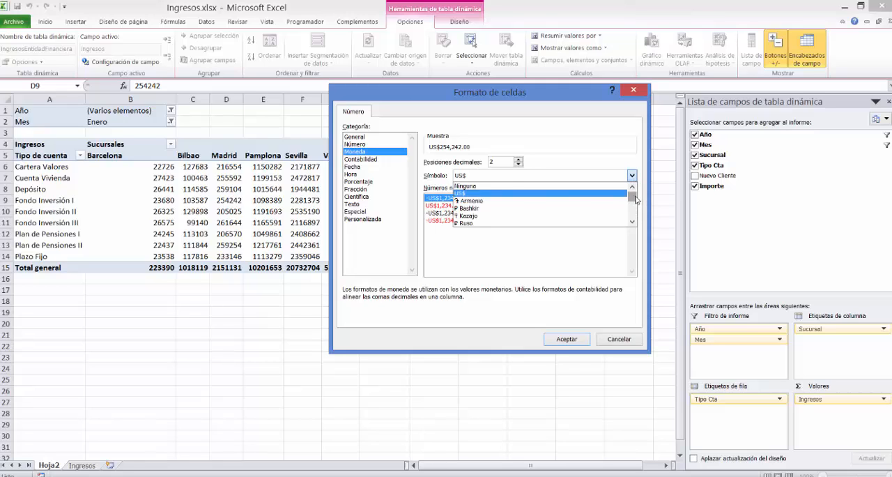
pyautogui.moveTo(633, 196); pyautogui.dragTo(637, 202)
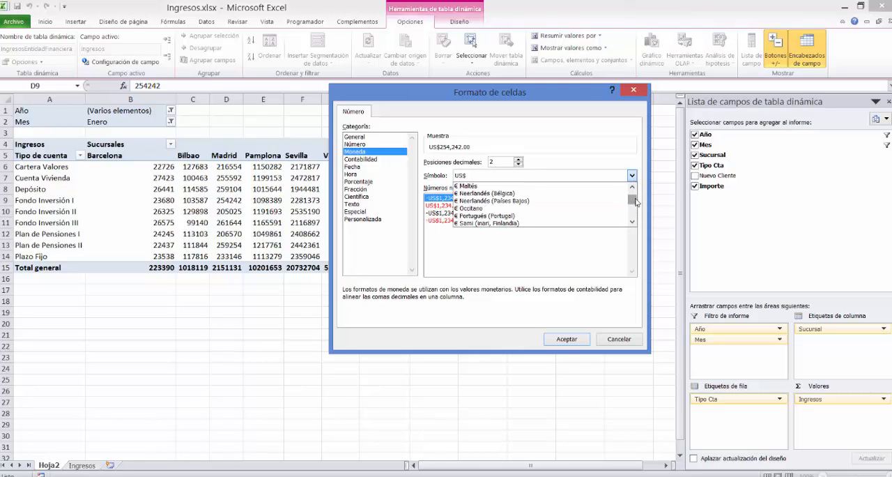
pyautogui.click(632, 187)
pyautogui.click(632, 187)
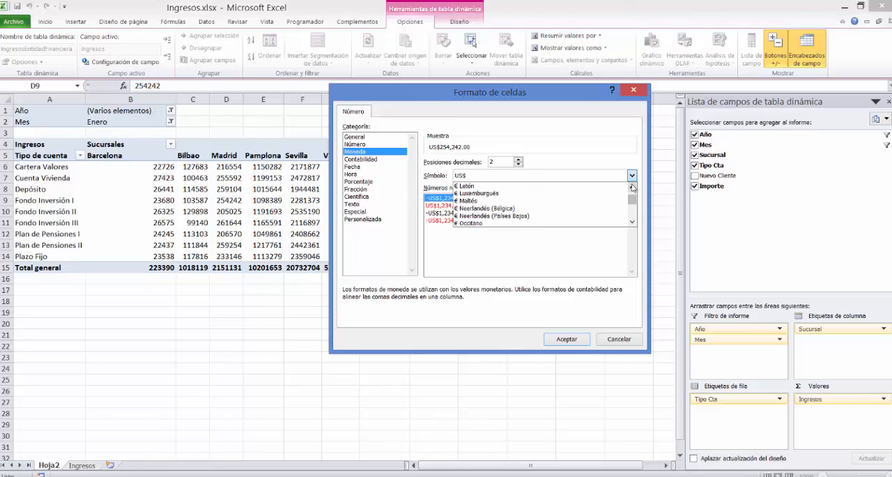
pyautogui.click(633, 187)
pyautogui.click(633, 186)
pyautogui.click(633, 187)
pyautogui.click(632, 187)
pyautogui.click(632, 187)
pyautogui.click(633, 187)
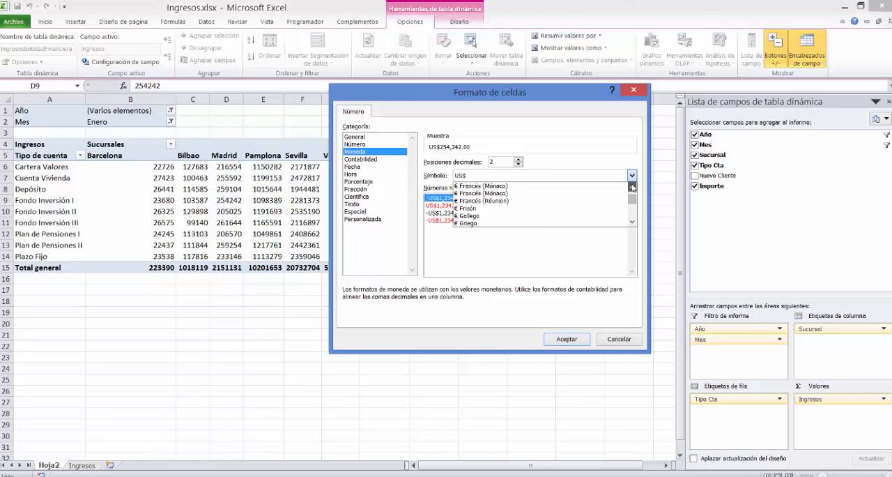
pyautogui.click(632, 187)
pyautogui.click(632, 187)
pyautogui.click(633, 187)
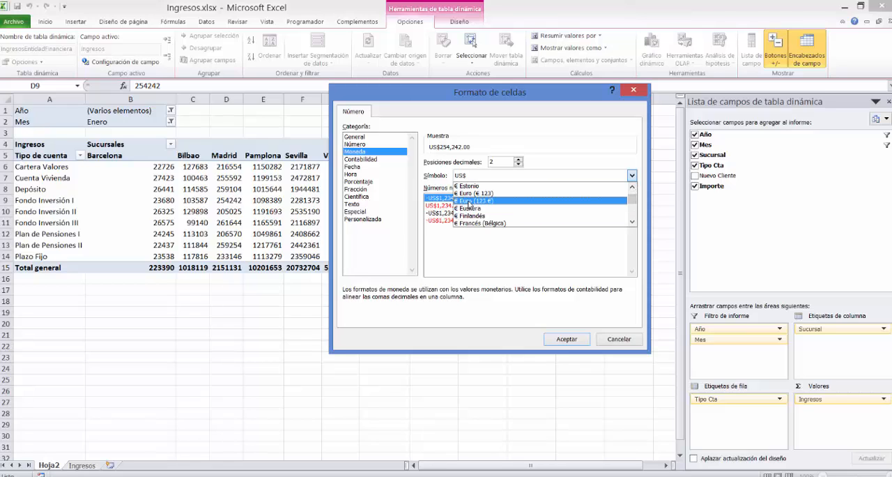
pyautogui.click(469, 201)
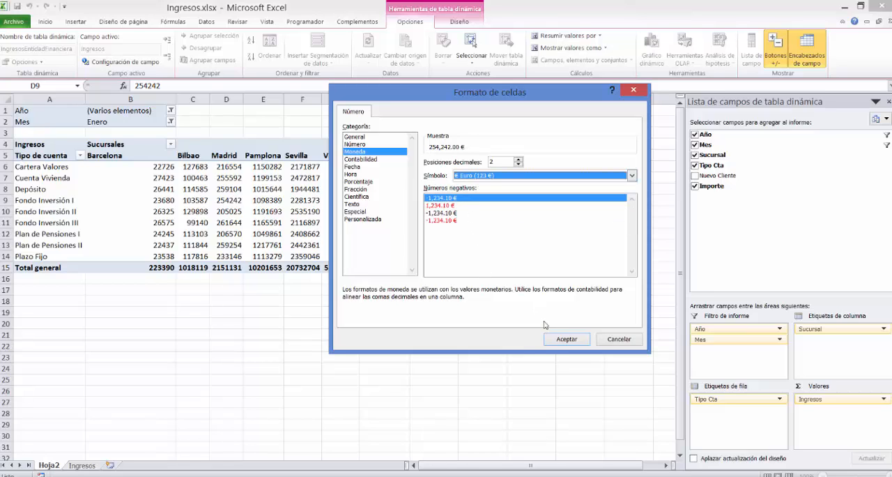
pyautogui.click(565, 339)
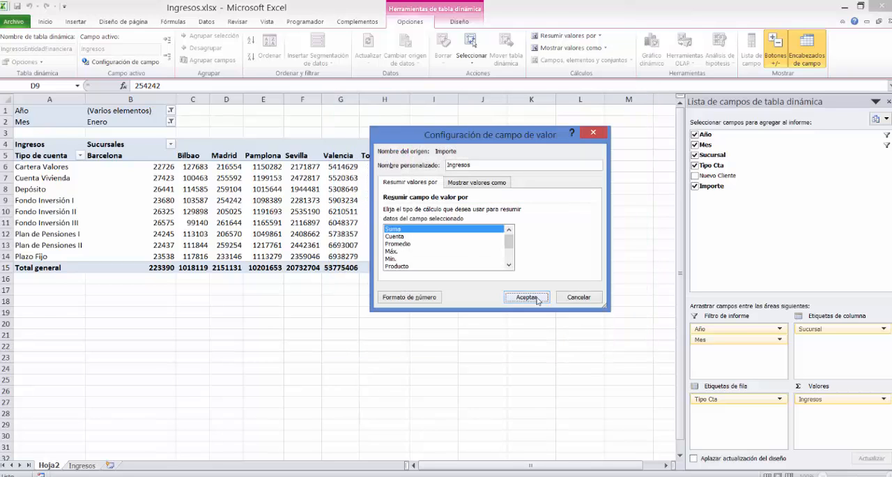
pyautogui.click(527, 298)
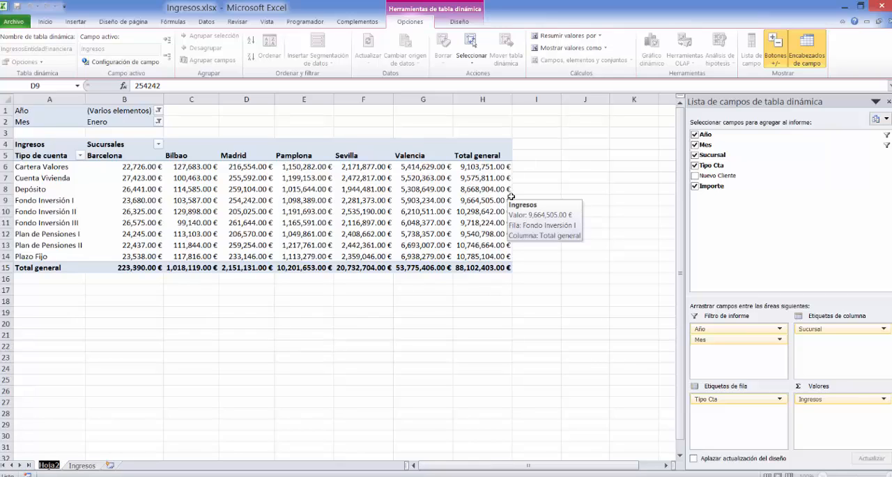
# Insert a slicer for the Año field of the pivot table.
pyautogui.click(155, 177)
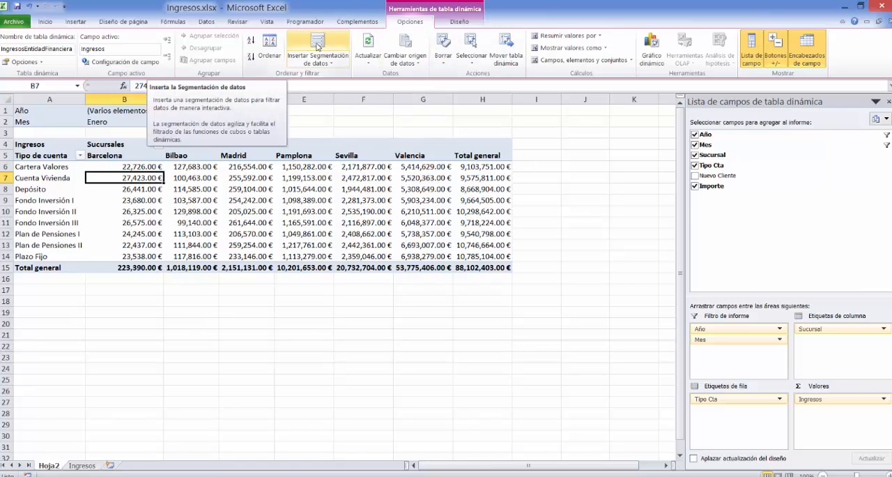
pyautogui.click(317, 46)
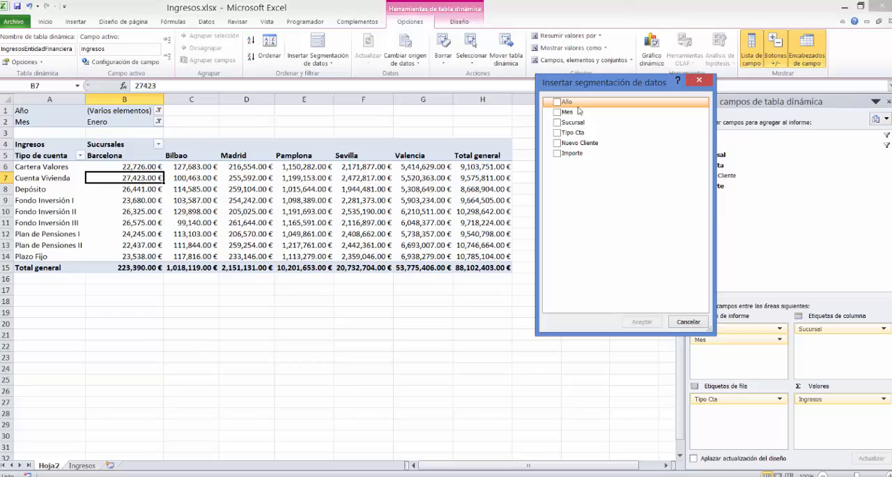
pyautogui.click(557, 102)
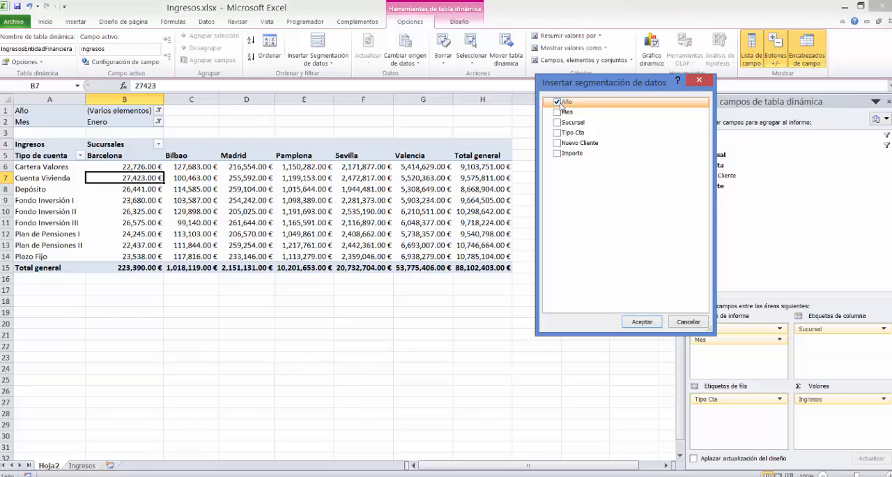
pyautogui.click(642, 322)
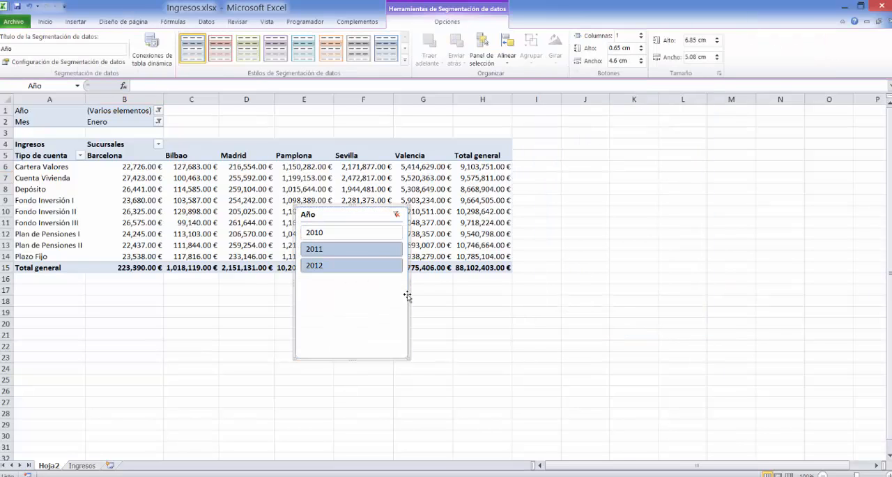
# Shrink the Año slicer to about 3.28 cm high by 2.31 cm wide and place it beside the Total general column at row 4.
pyautogui.moveTo(409, 282); pyautogui.dragTo(346, 281)
pyautogui.moveTo(324, 362); pyautogui.dragTo(556, 209)
pyautogui.click(333, 280)
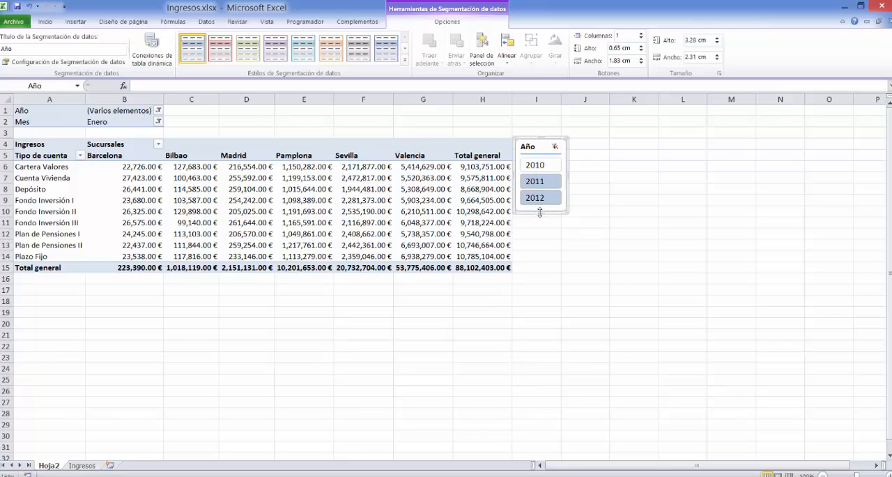
# Adjust the Año slicer to about 3.56 cm high and 2.67 cm wide.
pyautogui.moveTo(540, 212); pyautogui.dragTo(539, 249)
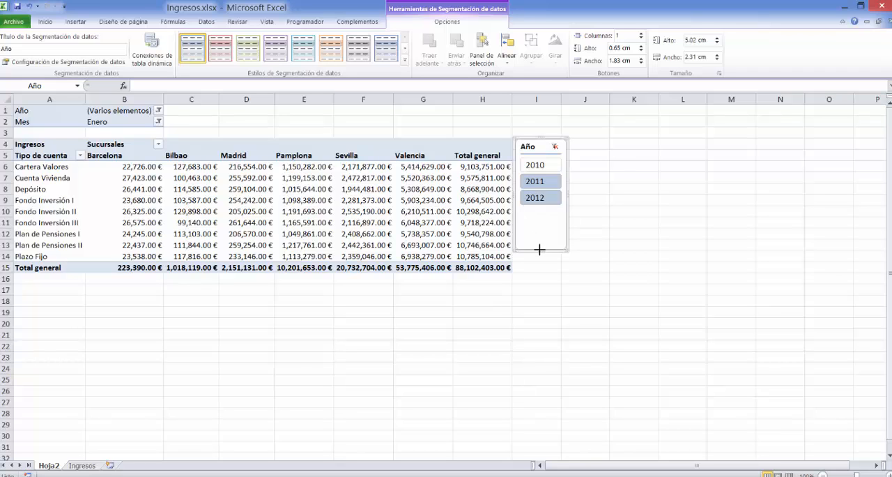
pyautogui.hscroll(5, 539, 249)
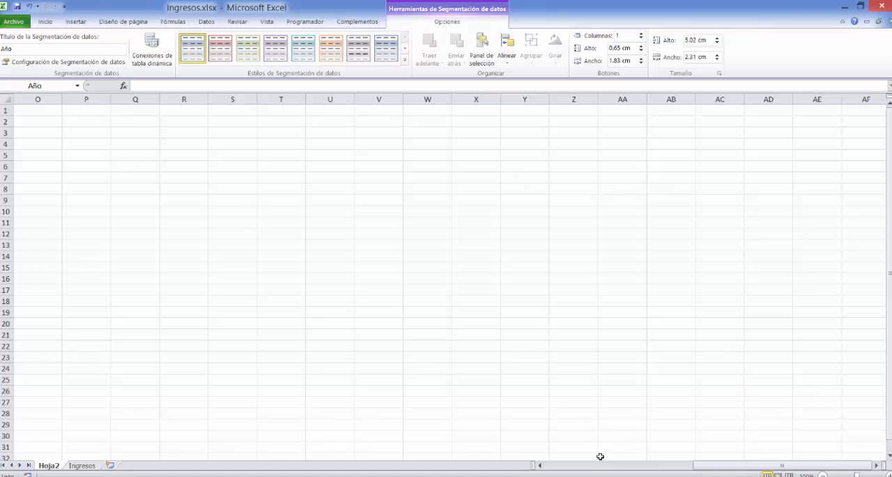
pyautogui.click(554, 467)
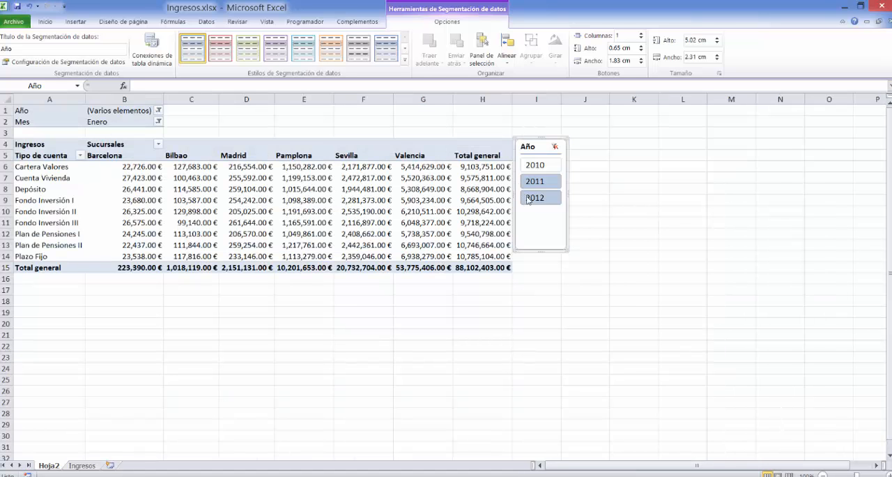
pyautogui.moveTo(538, 250); pyautogui.dragTo(538, 218)
pyautogui.moveTo(567, 178); pyautogui.dragTo(575, 179)
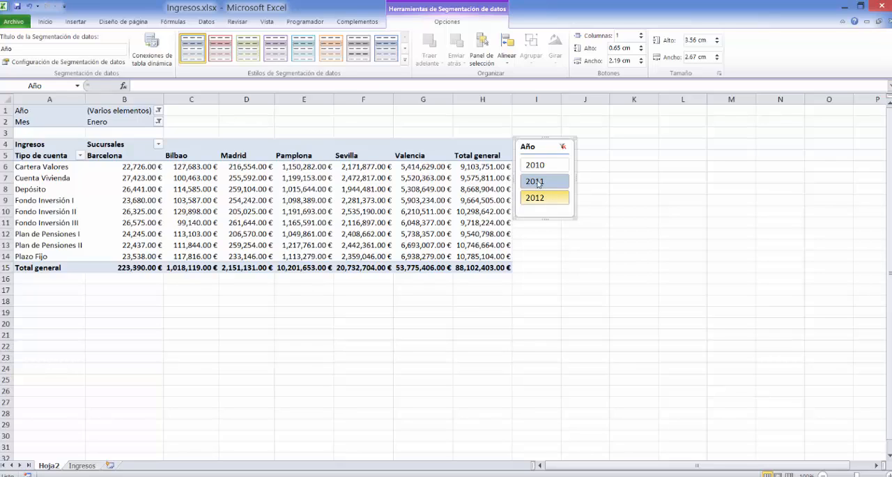
# Apply the dark orange slicer style to the Año slicer.
pyautogui.keyDown('ctrl'); pyautogui.click(549, 200); pyautogui.keyUp('ctrl')
pyautogui.click(407, 63)
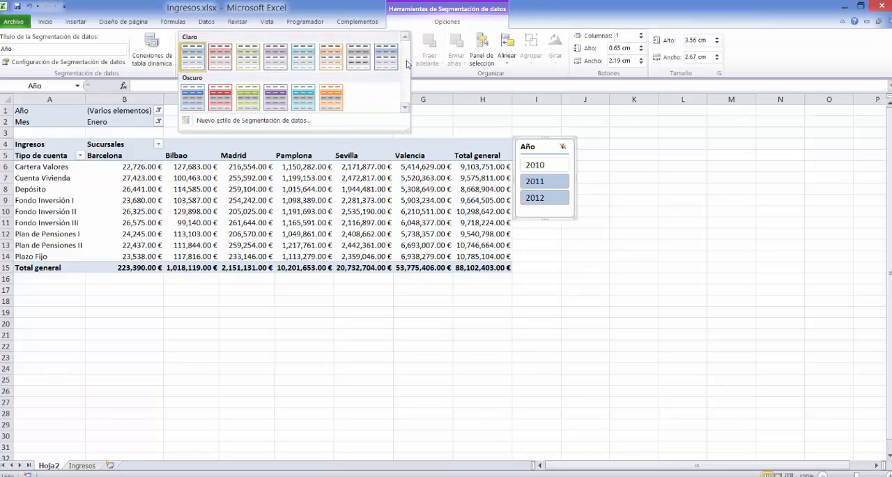
pyautogui.click(328, 88)
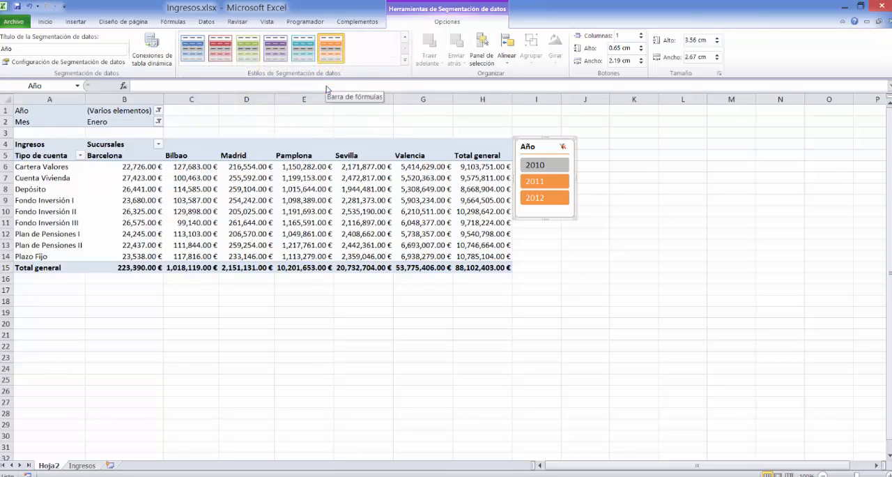
# Create a new slicer style and set the font of its Encabezado element to Negrita, red accent colour and size 14.
pyautogui.click(405, 60)
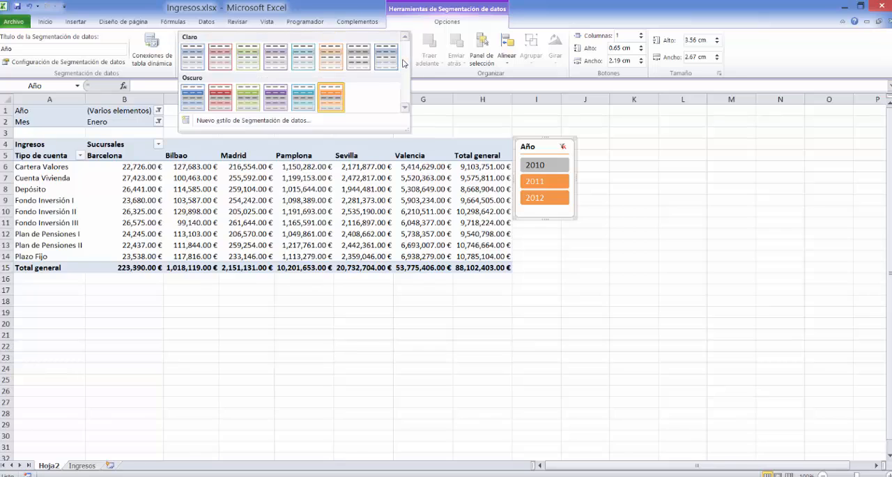
pyautogui.click(302, 121)
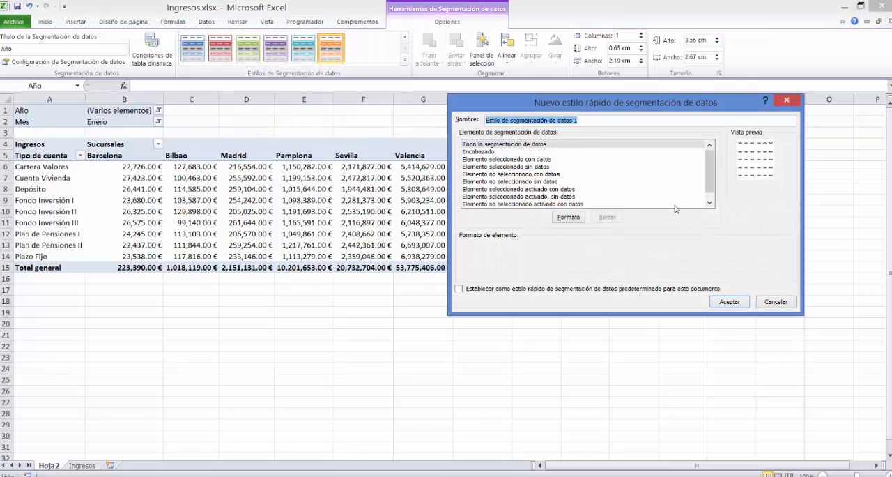
pyautogui.click(492, 152)
pyautogui.click(565, 217)
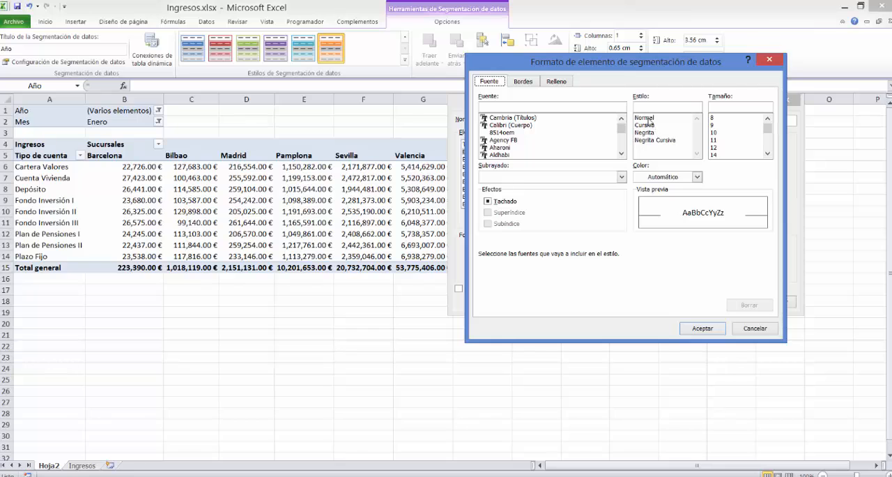
pyautogui.click(648, 132)
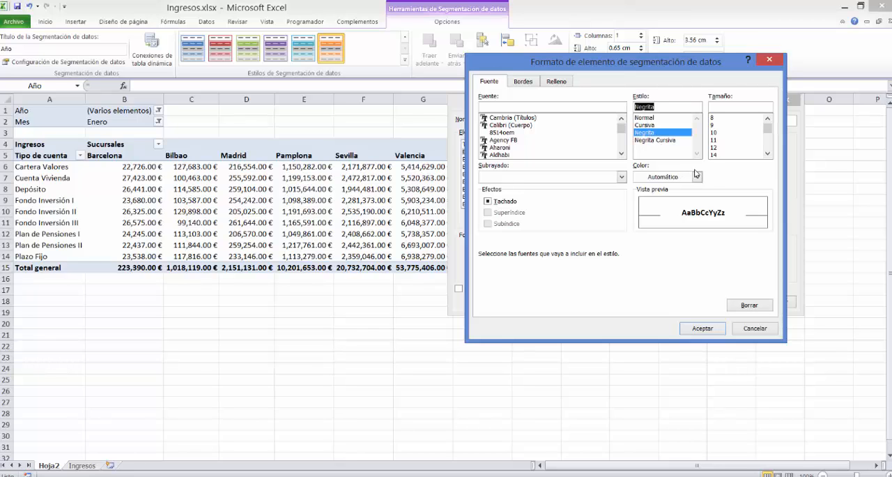
pyautogui.moveTo(699, 60); pyautogui.dragTo(532, 102)
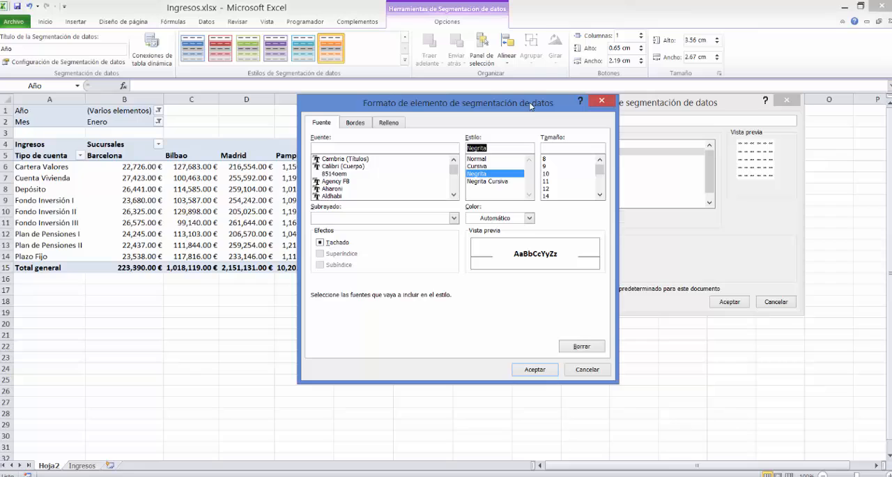
pyautogui.click(529, 218)
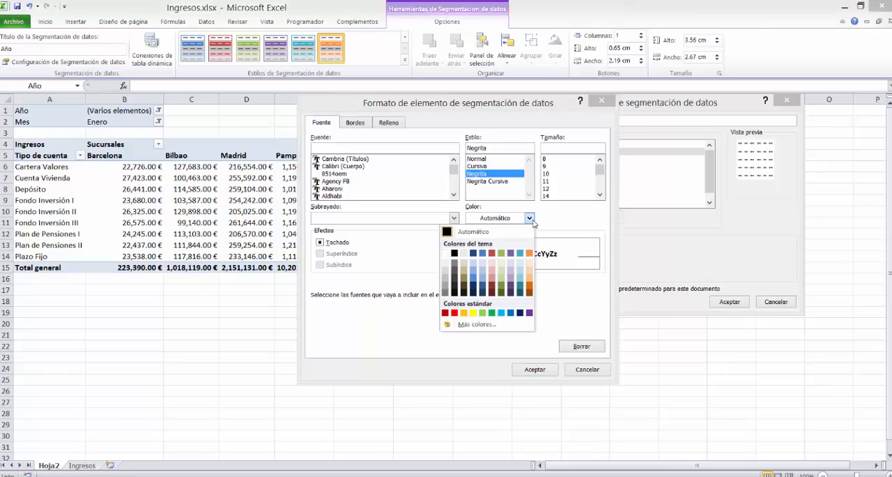
pyautogui.click(492, 254)
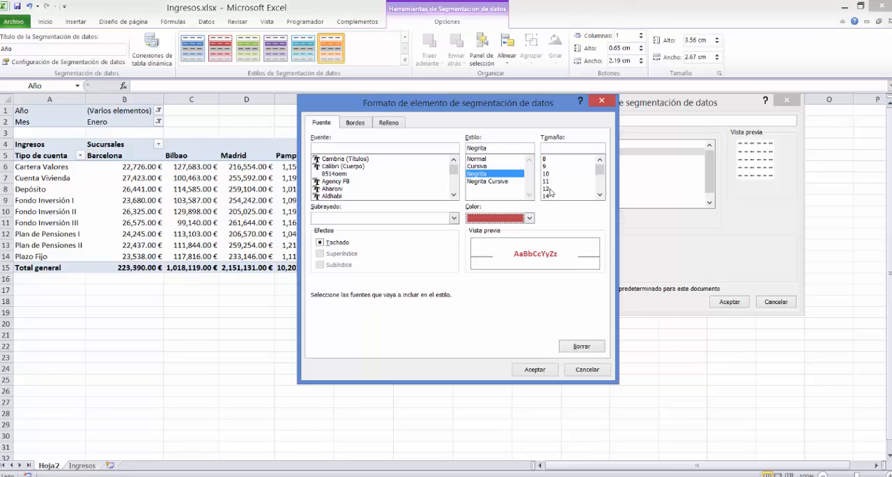
pyautogui.click(549, 190)
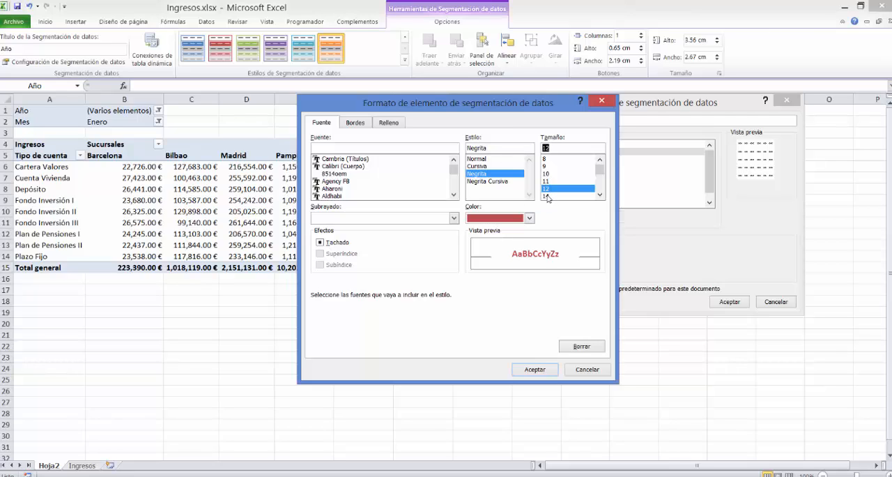
pyautogui.click(547, 196)
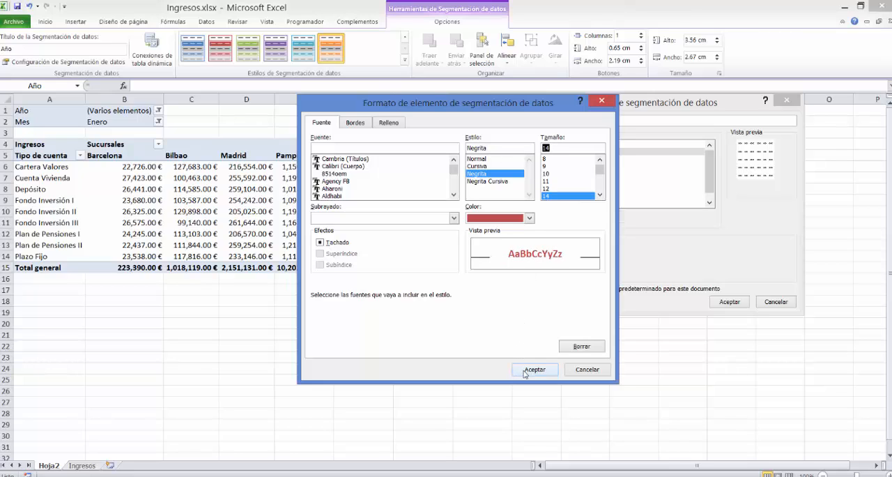
# Give the Encabezado element a light orange fill and save the new slicer style.
pyautogui.click(390, 124)
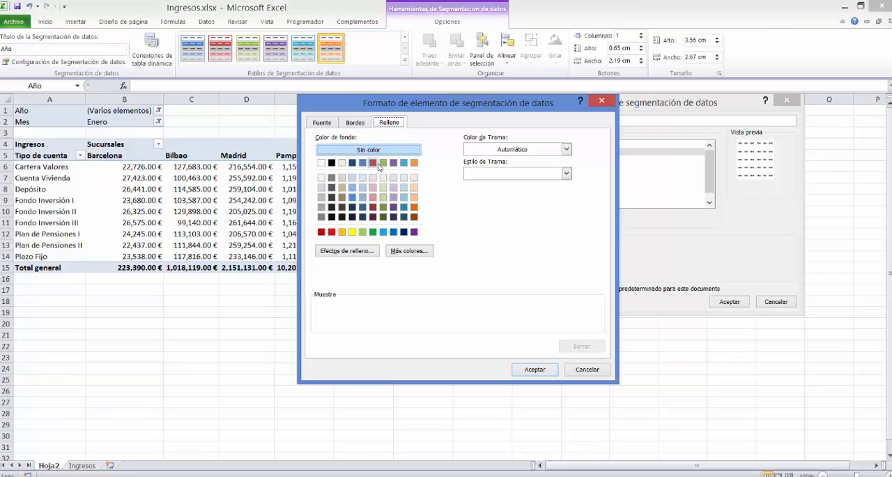
pyautogui.click(414, 197)
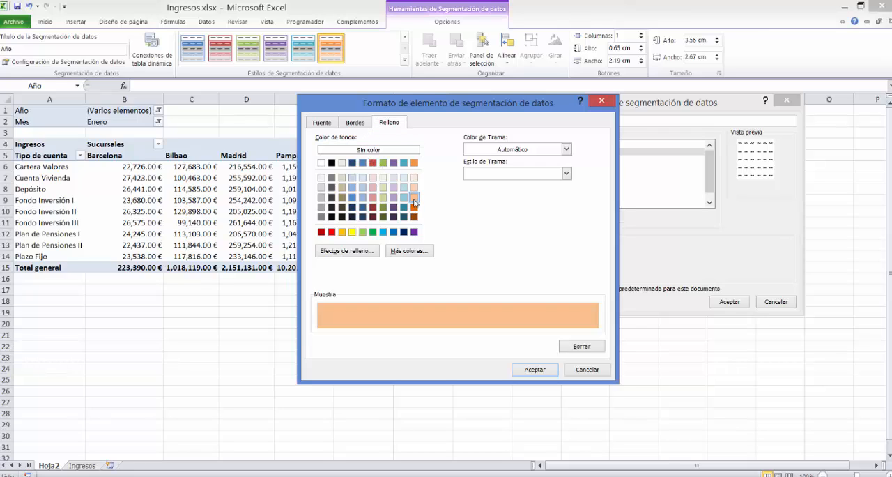
pyautogui.click(534, 370)
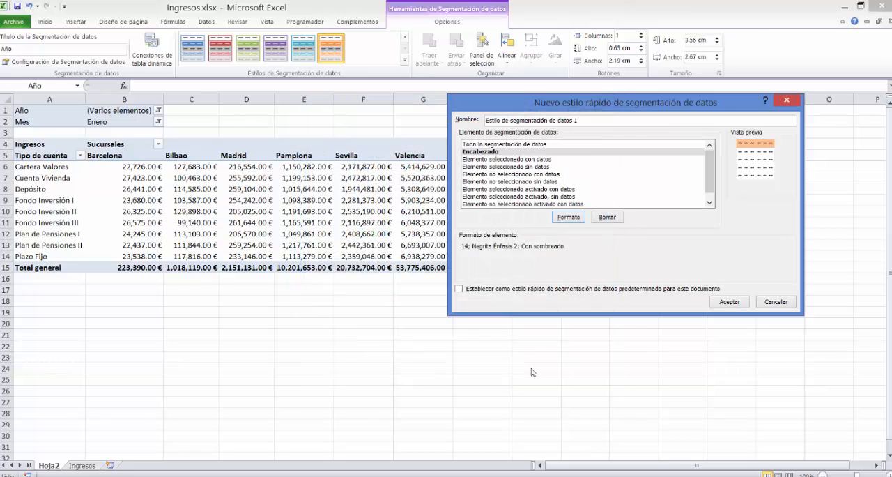
pyautogui.click(730, 302)
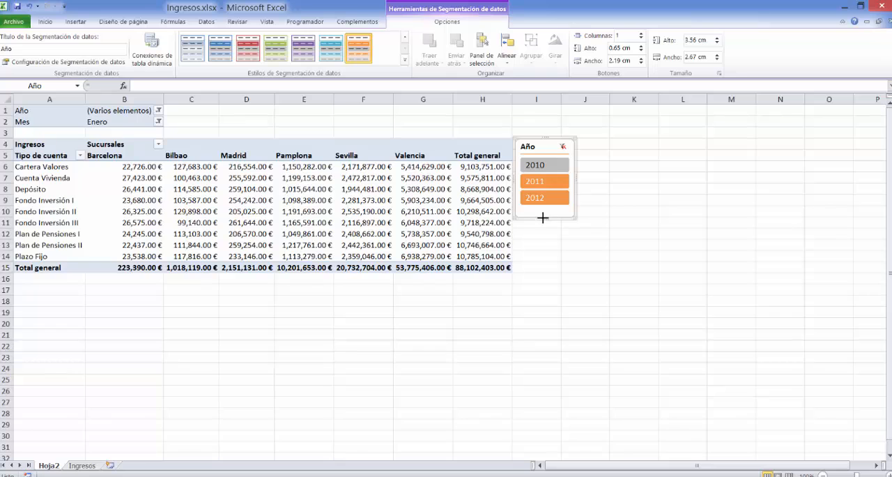
# Increase the Año slicer's height to about 3.73 cm and filter the pivot table by 2010, 2011 and finally 2012.
pyautogui.moveTo(543, 217); pyautogui.dragTo(544, 222)
pyautogui.click(535, 164)
pyautogui.click(497, 181)
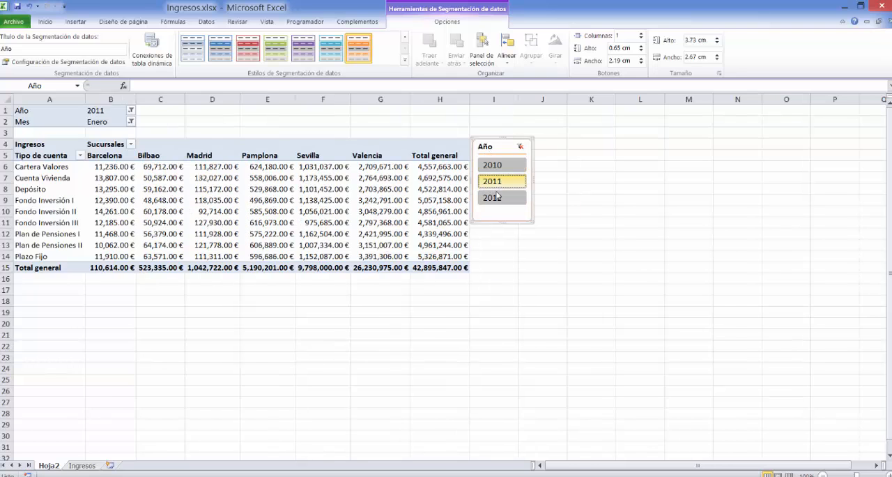
pyautogui.click(496, 198)
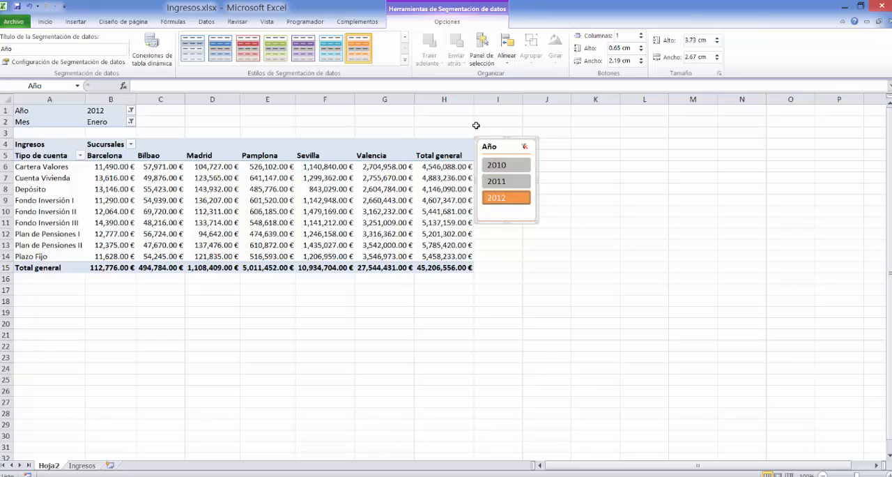
pyautogui.click(404, 61)
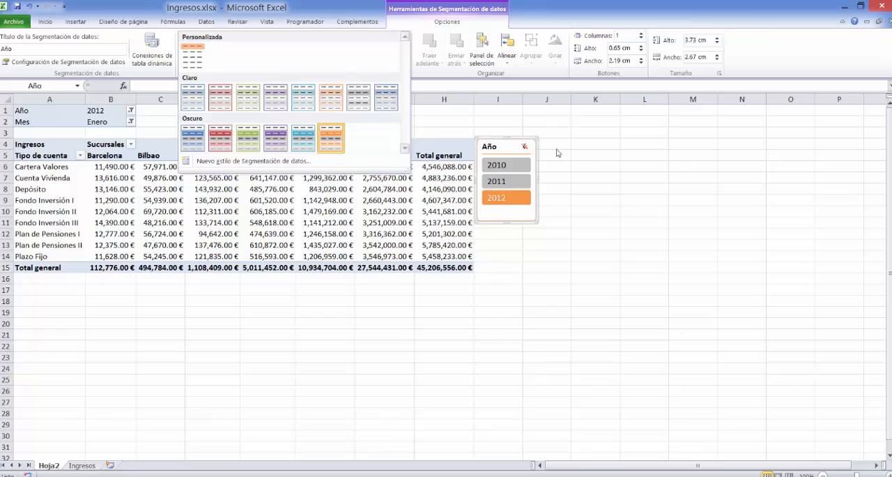
pyautogui.click(639, 190)
pyautogui.moveTo(442, 202)
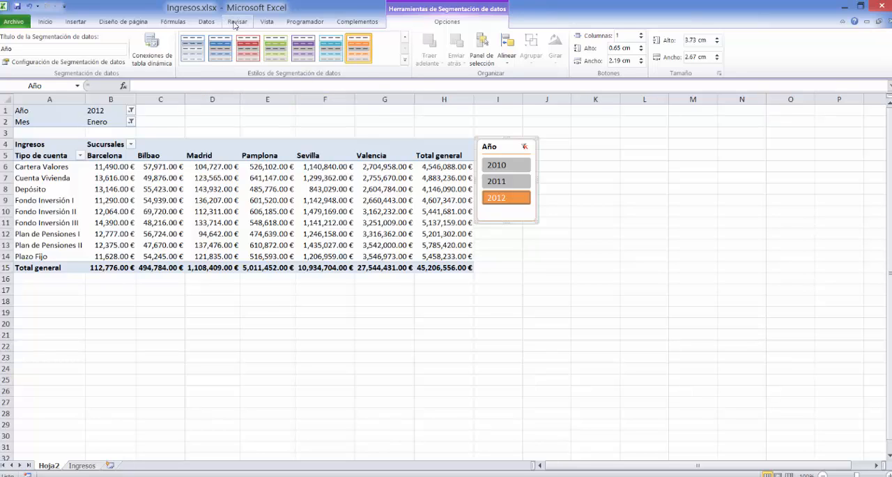
pyautogui.click(267, 22)
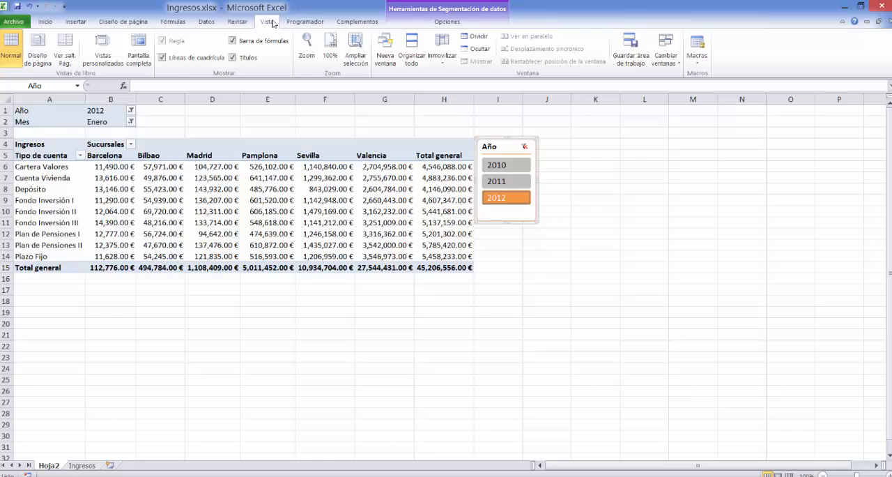
pyautogui.click(203, 23)
# Insert a slicer for the Mes field of the pivot table.
pyautogui.click(217, 177)
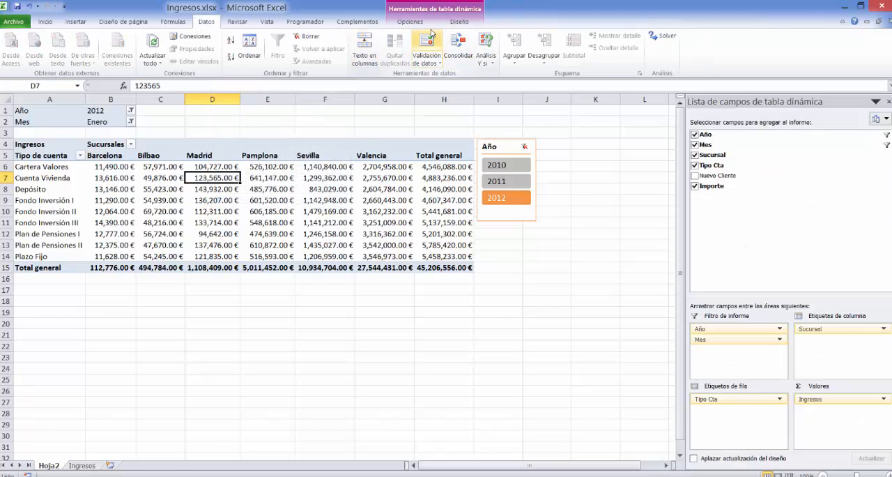
pyautogui.click(410, 22)
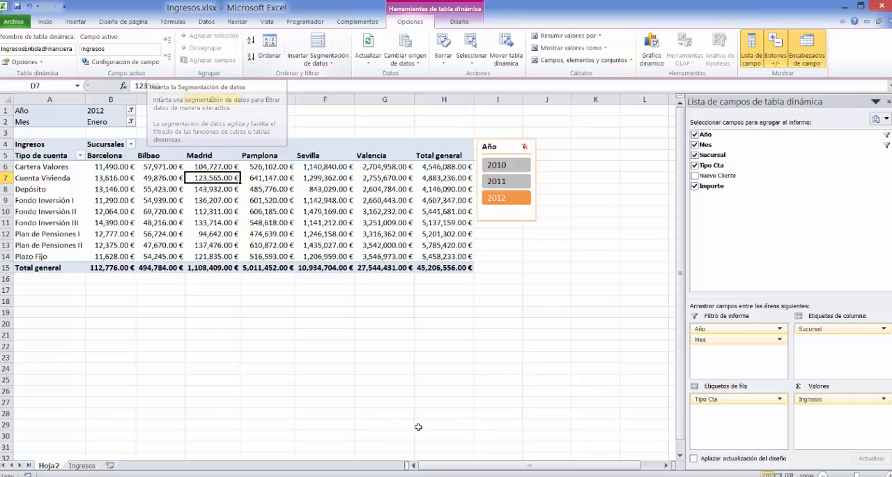
pyautogui.click(488, 476)
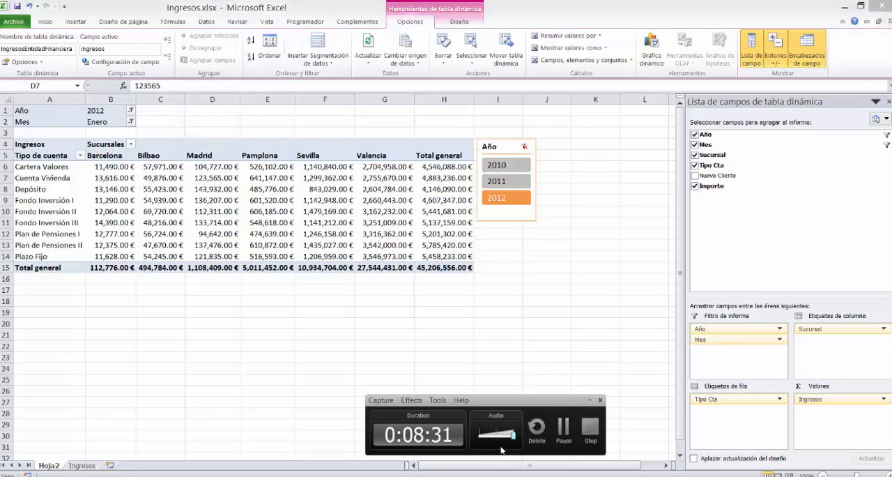
pyautogui.click(565, 429)
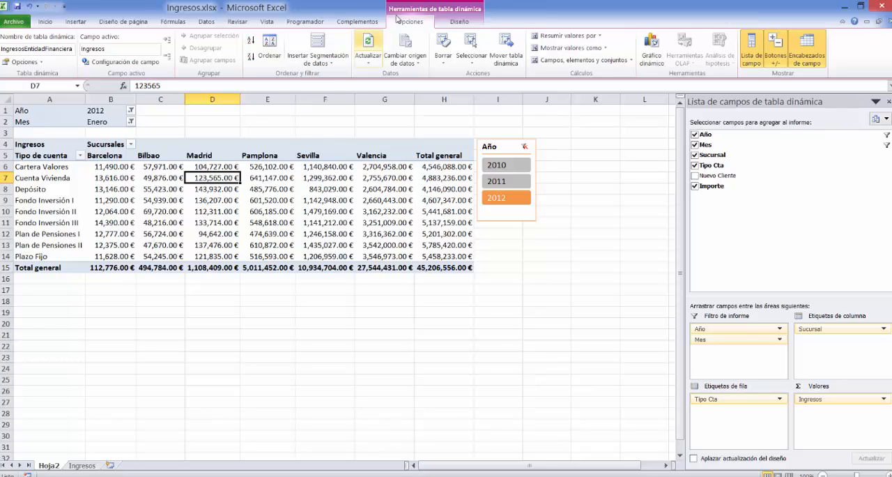
pyautogui.click(315, 46)
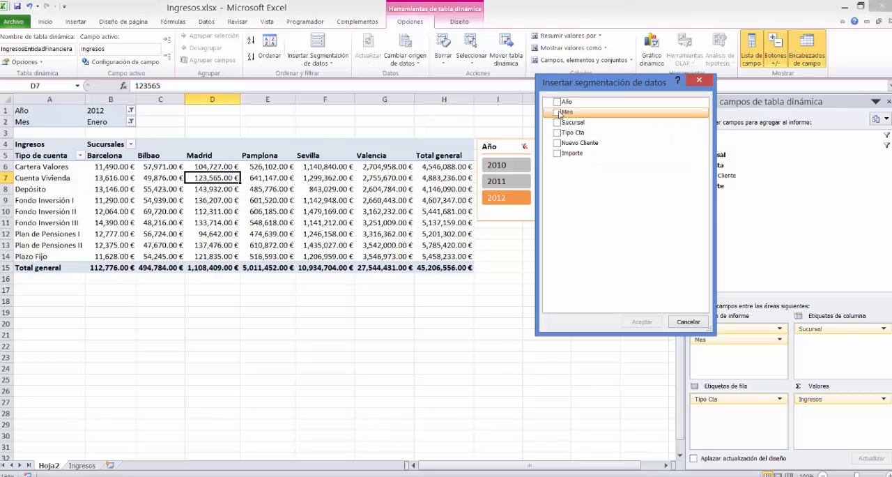
pyautogui.click(557, 112)
pyautogui.click(641, 322)
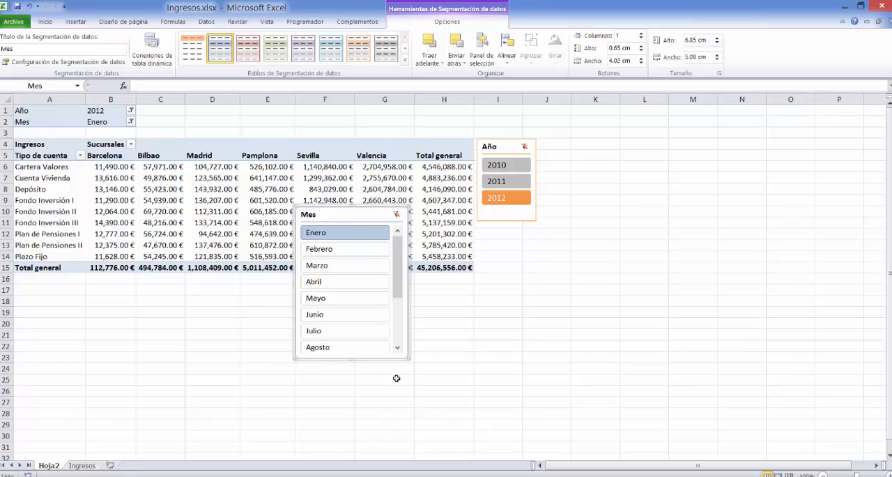
# Enlarge the Mes slicer to about 9.93 cm high to fit all twelve months and place it beside the Año slicer.
pyautogui.moveTo(352, 361); pyautogui.dragTo(350, 423)
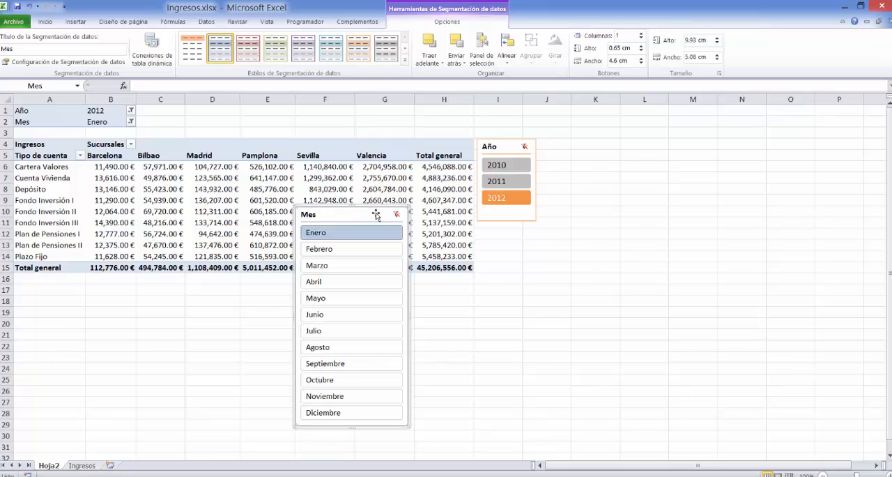
pyautogui.moveTo(375, 213); pyautogui.dragTo(624, 147)
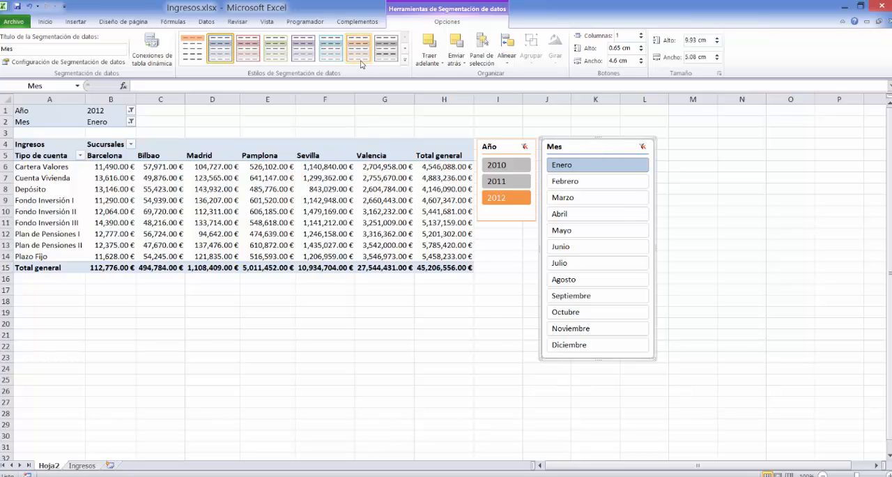
# Apply the dark green slicer style to the Mes slicer and deselect it.
pyautogui.click(405, 65)
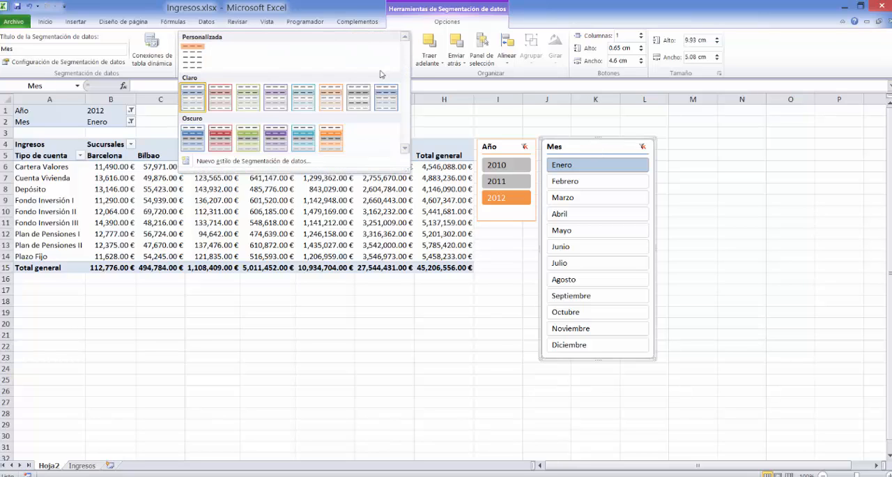
pyautogui.click(249, 142)
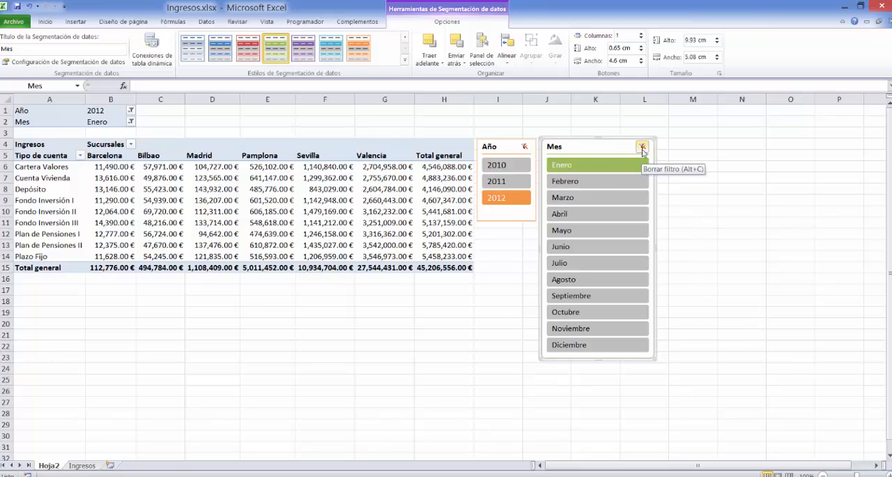
pyautogui.click(706, 189)
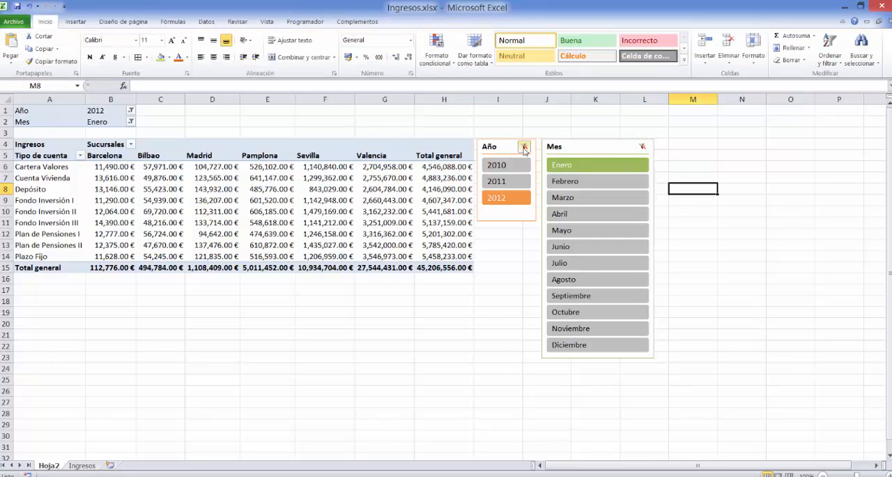
# Clear the filters of the Año and Mes slicers and filter the pivot table by Enero and Abril.
pyautogui.click(525, 146)
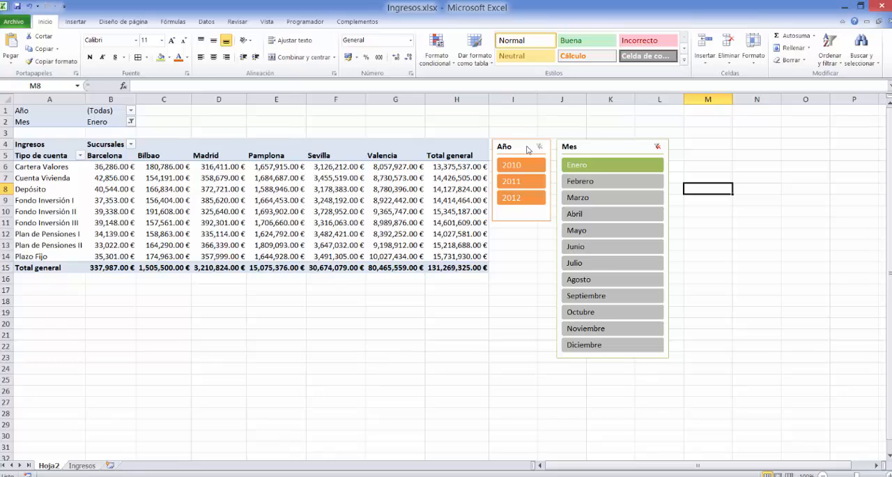
pyautogui.click(658, 146)
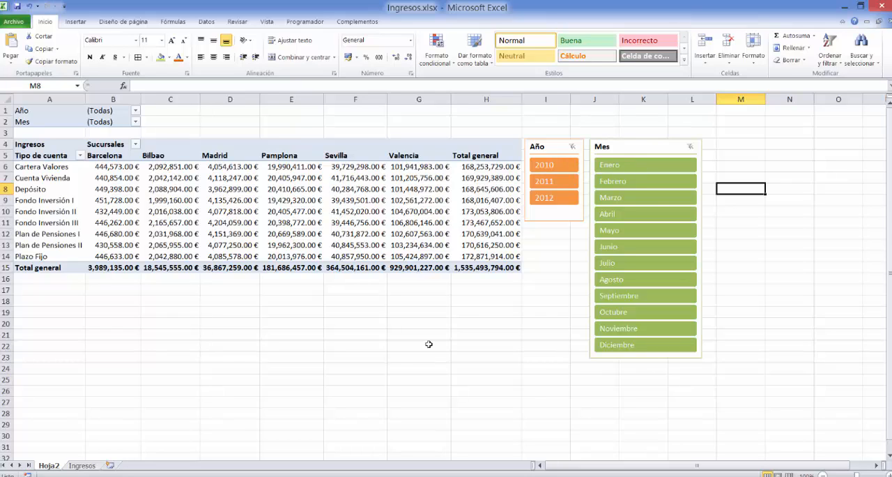
pyautogui.click(672, 170)
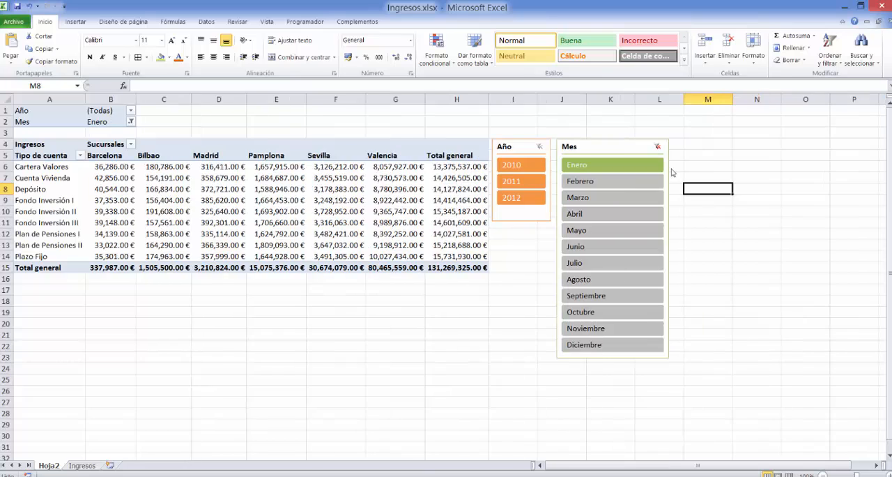
pyautogui.keyDown('ctrl'); pyautogui.click(593, 222); pyautogui.keyUp('ctrl')
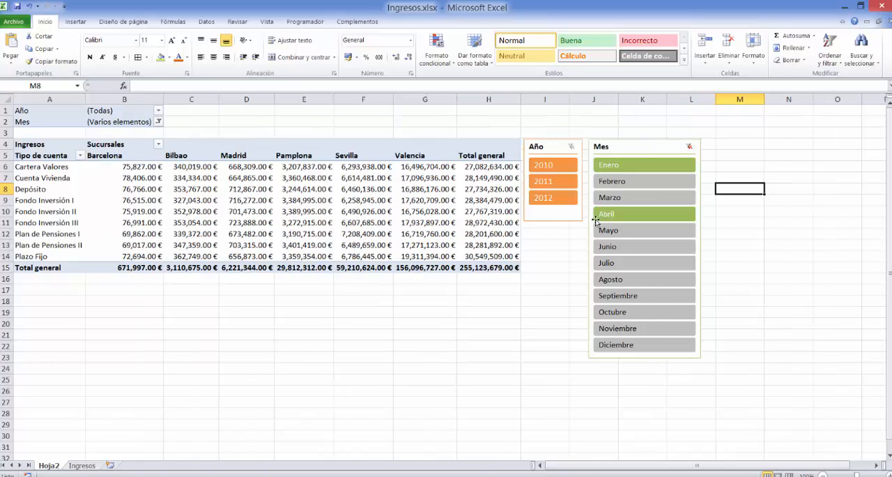
# Add Septiembre and Noviembre to the Mes slicer filter and filter the Año slicer by 2011 and 2012.
pyautogui.keyDown('ctrl'); pyautogui.click(627, 297); pyautogui.keyUp('ctrl')
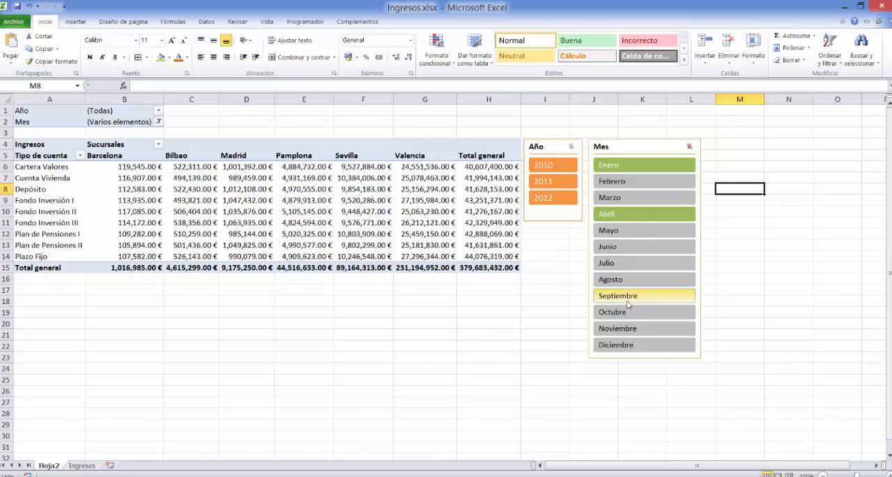
pyautogui.keyDown('ctrl'); pyautogui.click(631, 336); pyautogui.keyUp('ctrl')
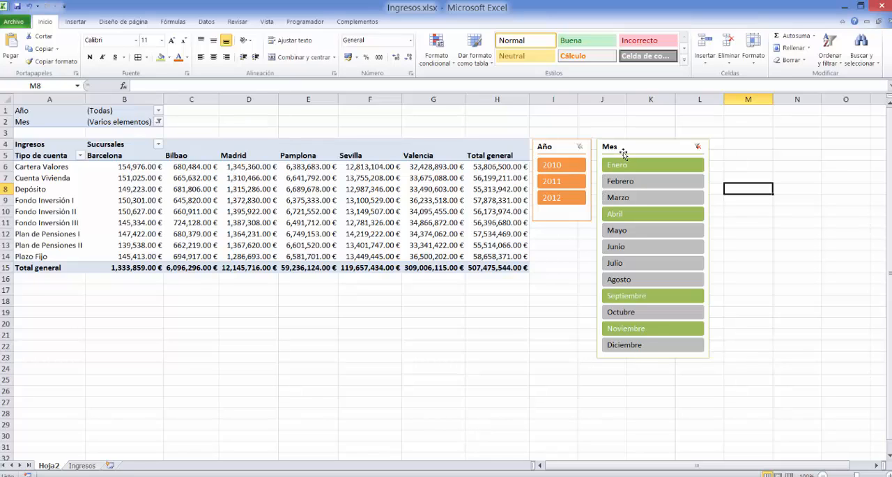
pyautogui.click(546, 181)
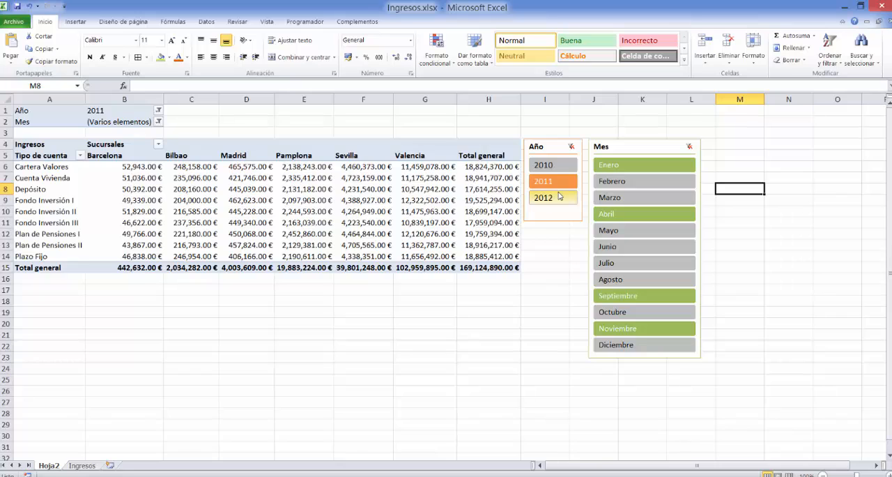
pyautogui.keyDown('ctrl'); pyautogui.click(558, 197); pyautogui.keyUp('ctrl')
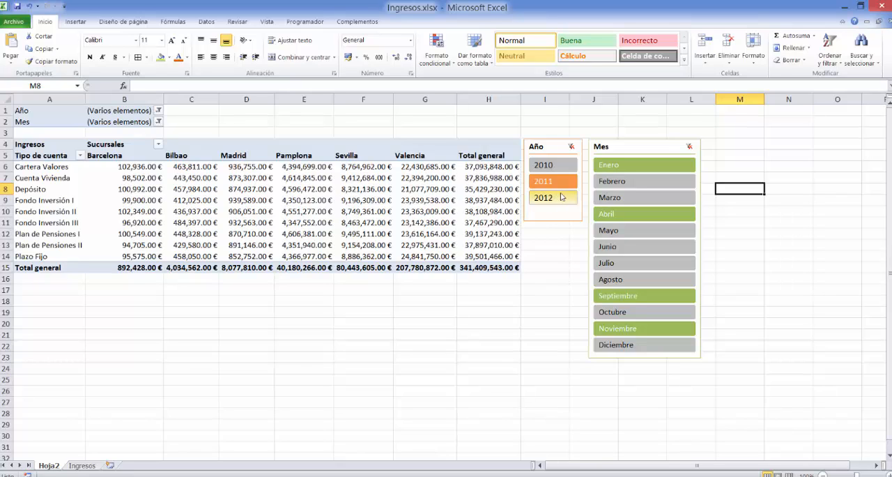
# Refresh the pivot table data.
pyautogui.rightClick(115, 111)
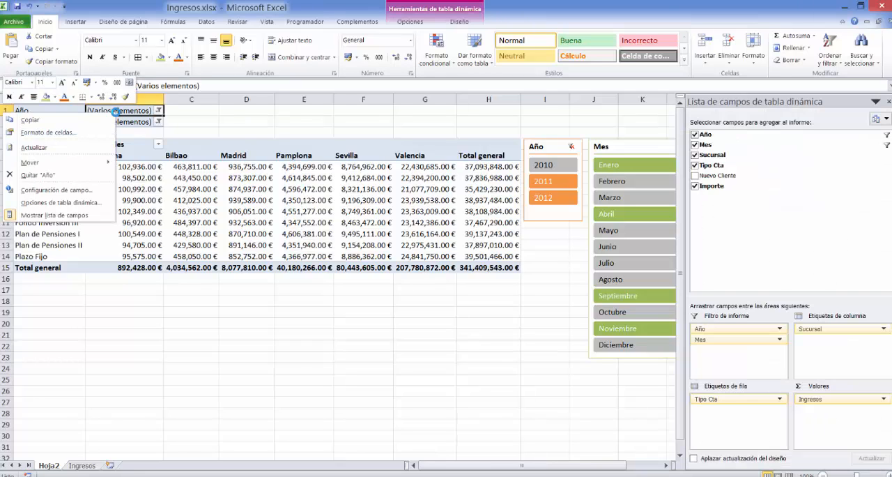
pyautogui.click(95, 148)
pyautogui.rightClick(124, 112)
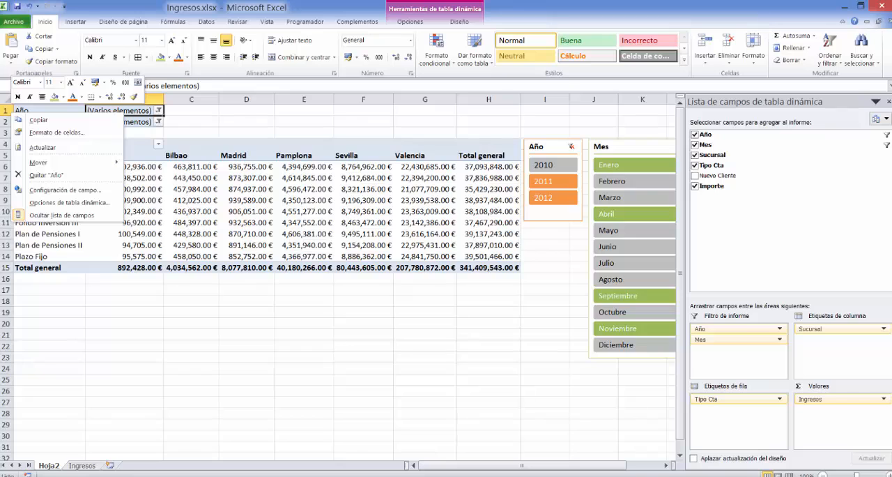
pyautogui.click(563, 432)
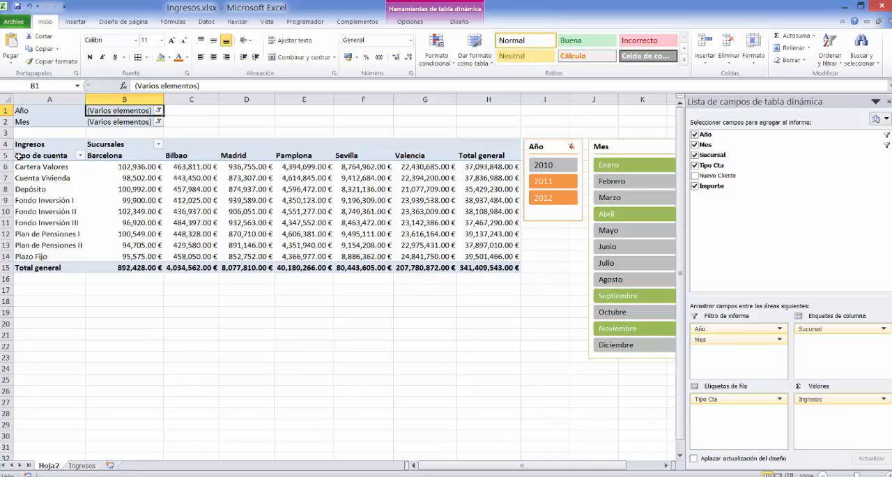
# Insert a clustered column pivot chart from the pivot table range A5:H14.
pyautogui.moveTo(17, 156); pyautogui.dragTo(496, 255)
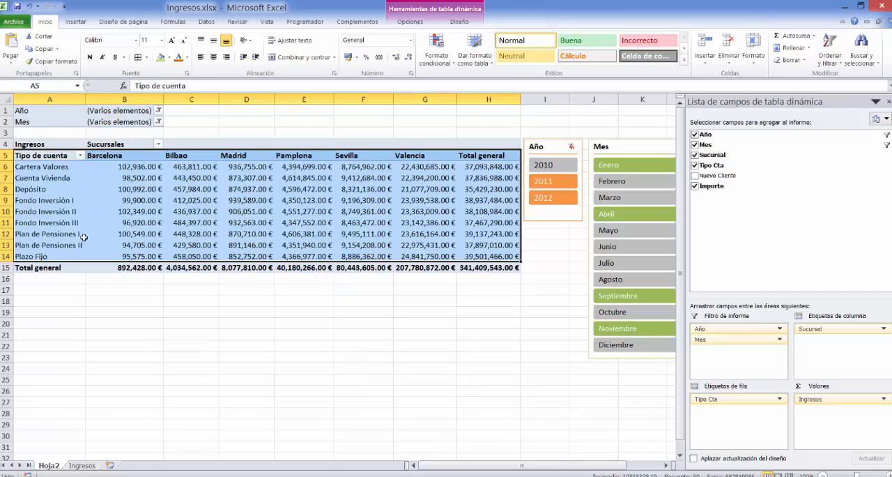
pyautogui.click(76, 22)
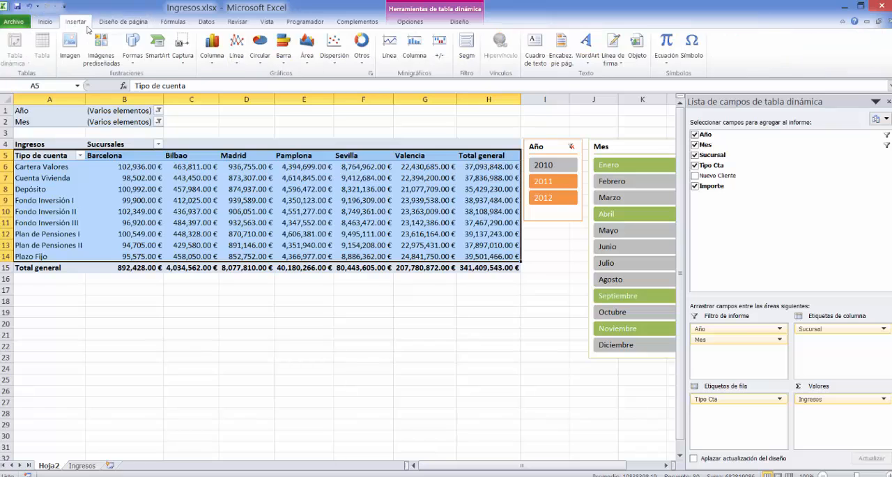
pyautogui.click(214, 45)
pyautogui.click(114, 101)
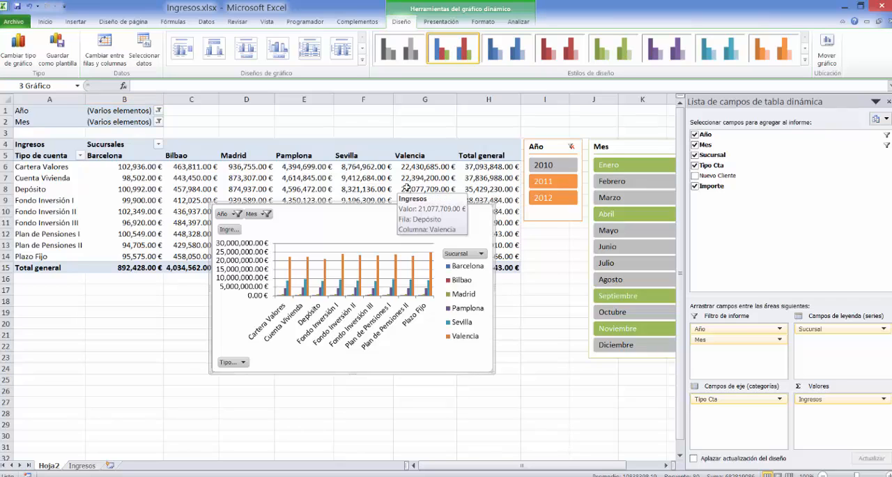
# Move the pivot chart to a new sheet named GráficoIngresos.
pyautogui.click(827, 61)
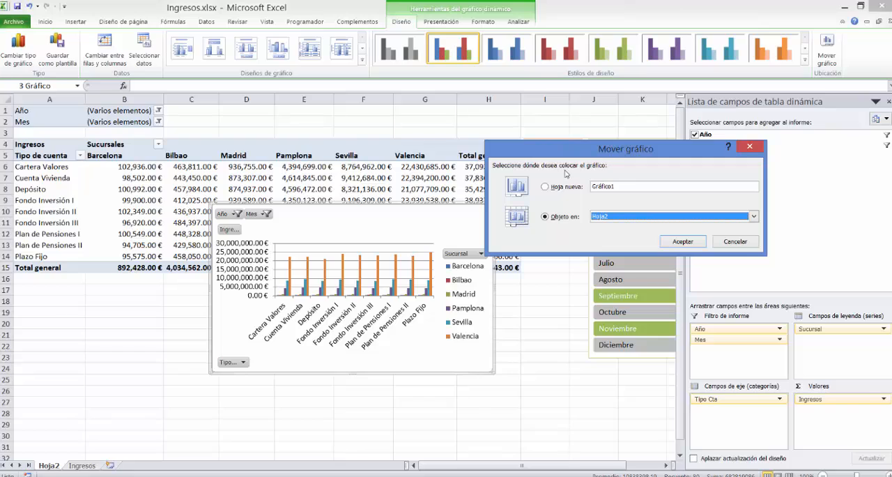
pyautogui.click(546, 187)
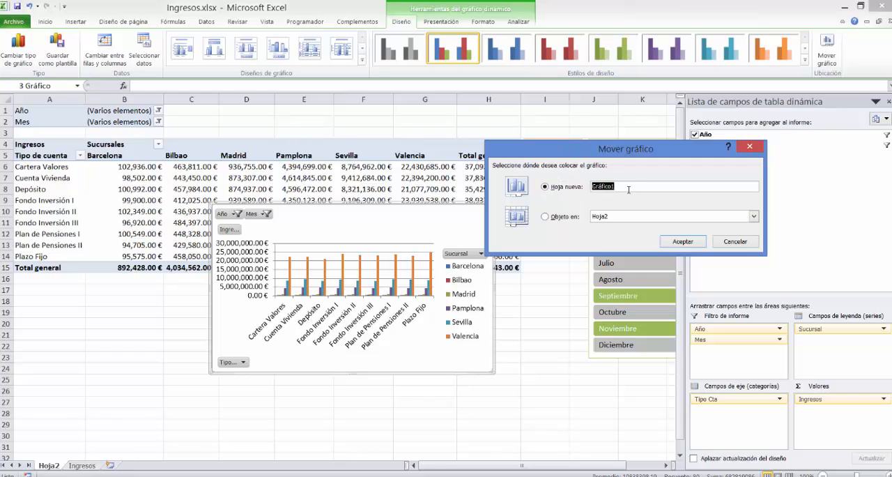
pyautogui.click(629, 189)
pyautogui.click(683, 241)
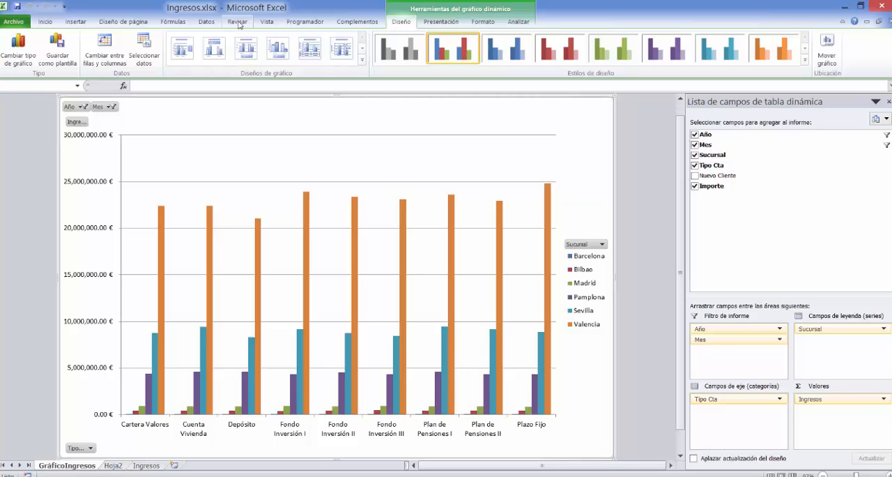
# Add the title "Ingresos por sucursales" above the chart and move it up close to the chart area's upper edge.
pyautogui.click(441, 22)
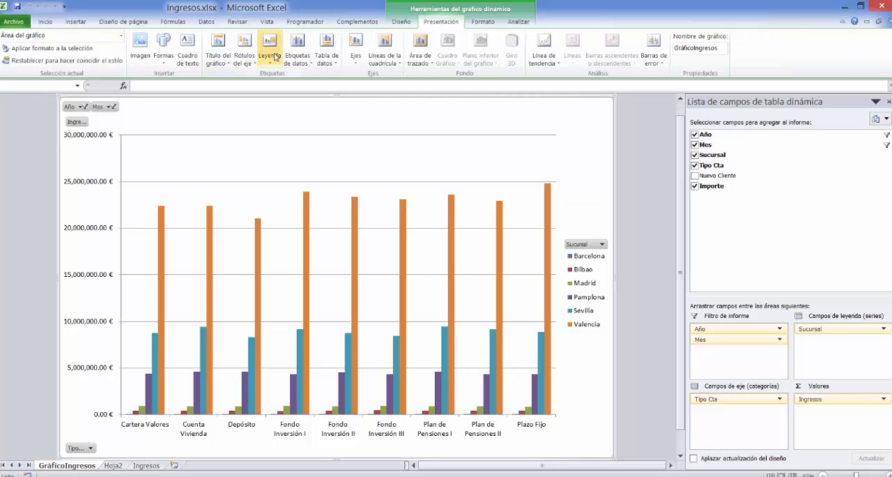
pyautogui.click(222, 61)
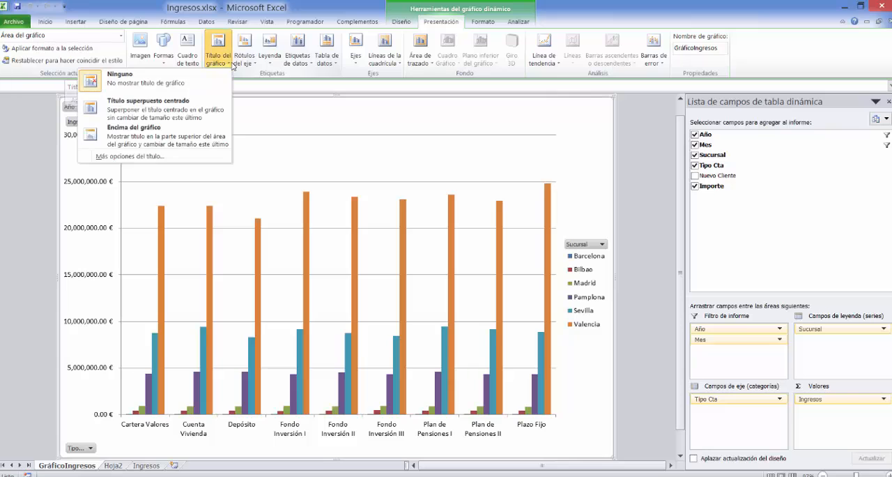
pyautogui.click(149, 131)
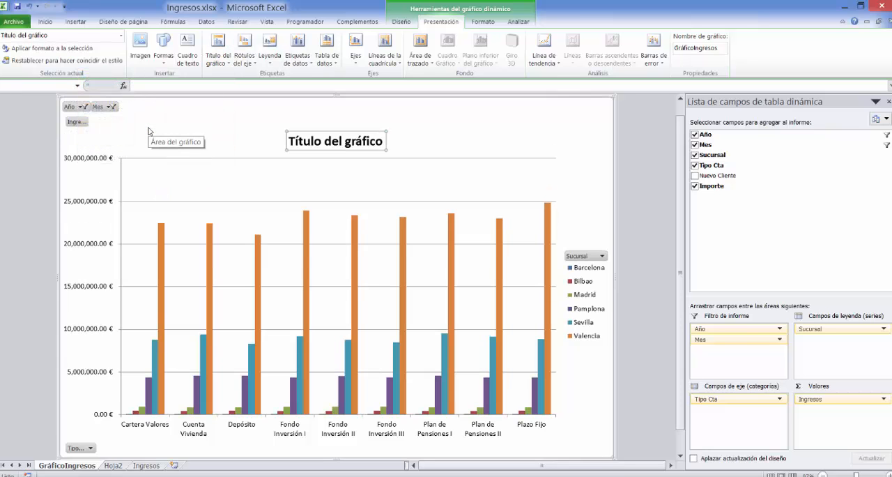
pyautogui.tripleClick(372, 142)
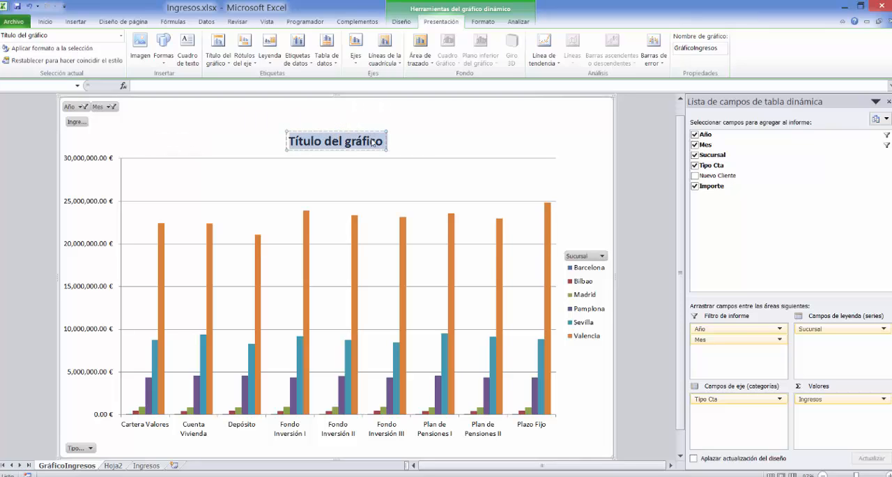
pyautogui.write('Ingresos ')
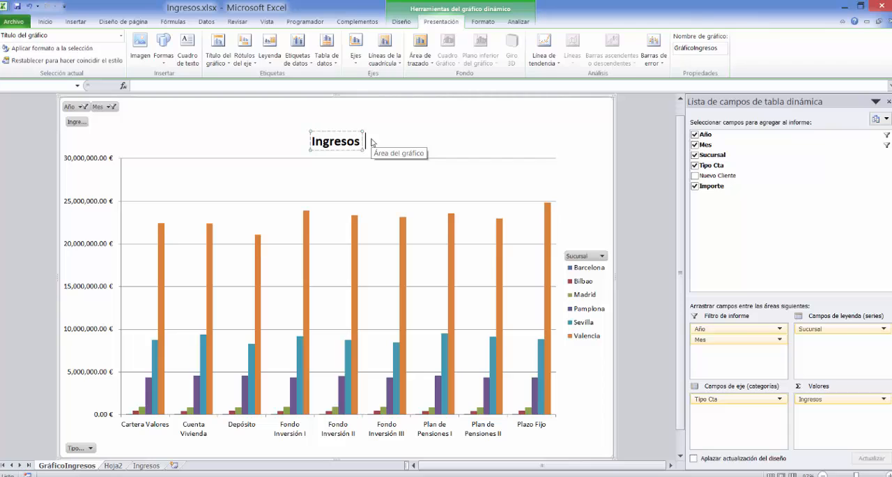
pyautogui.write('por sucursales')
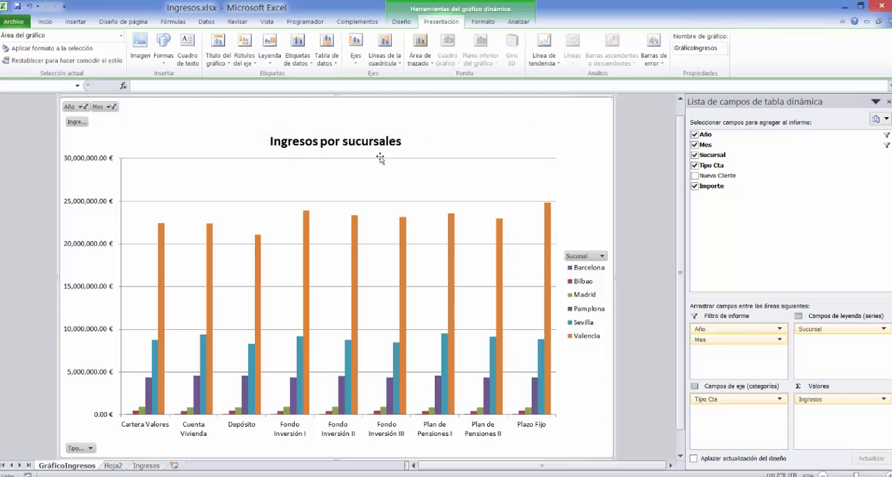
pyautogui.press('Escape')
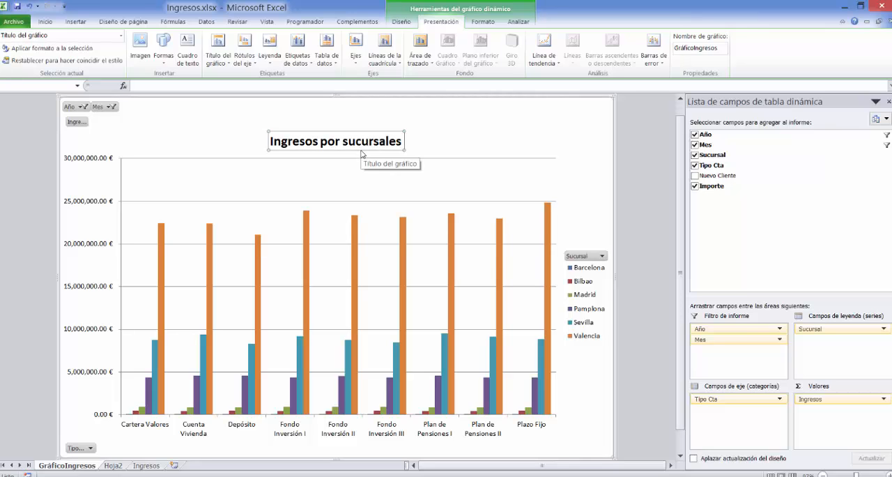
pyautogui.moveTo(359, 148); pyautogui.dragTo(357, 126)
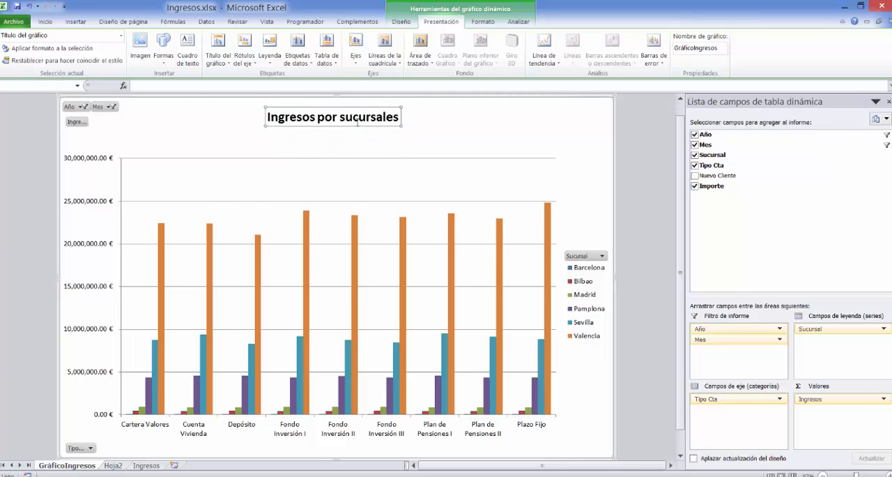
# Fill the chart title's background with a gradient using the light gold preset colours.
pyautogui.rightClick(357, 122)
pyautogui.click(277, 225)
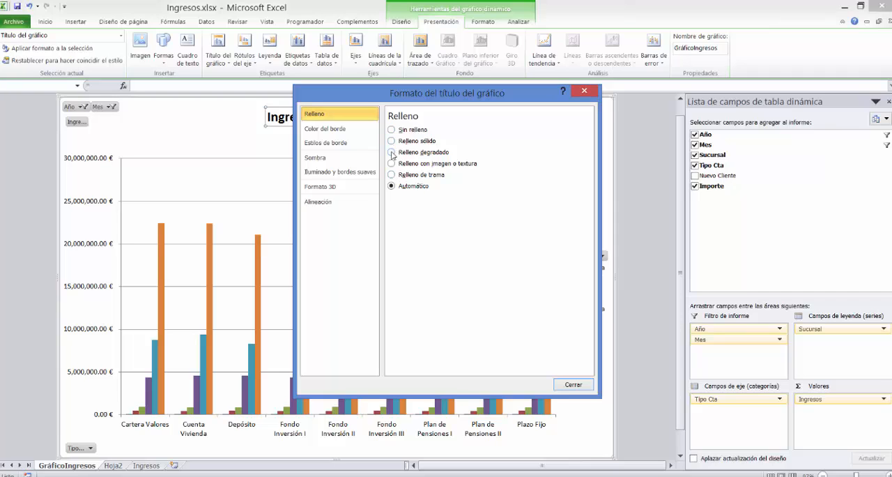
pyautogui.click(391, 152)
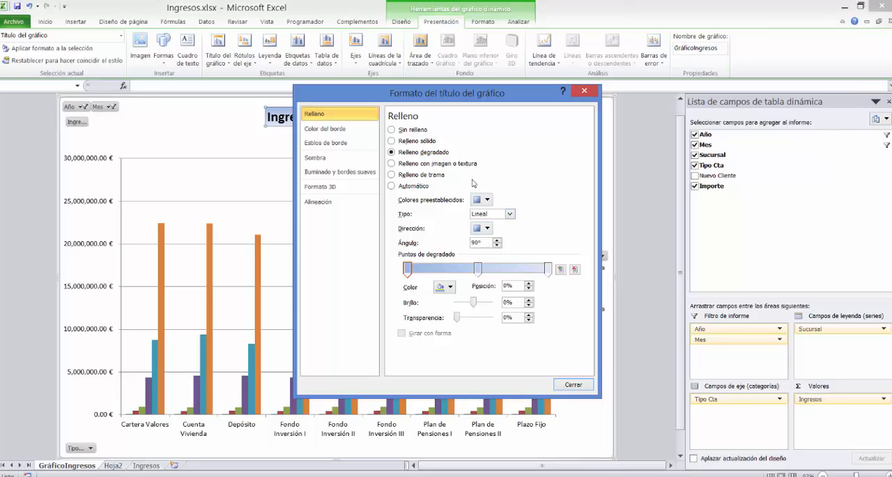
pyautogui.click(487, 200)
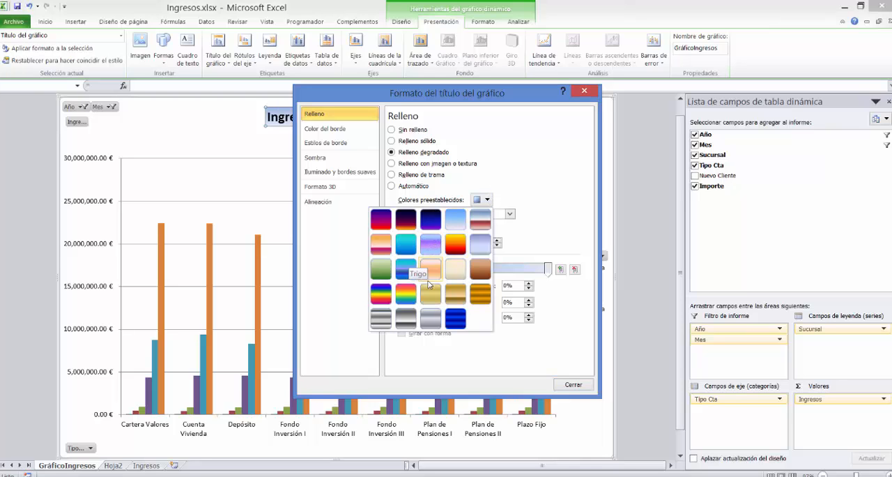
pyautogui.click(429, 296)
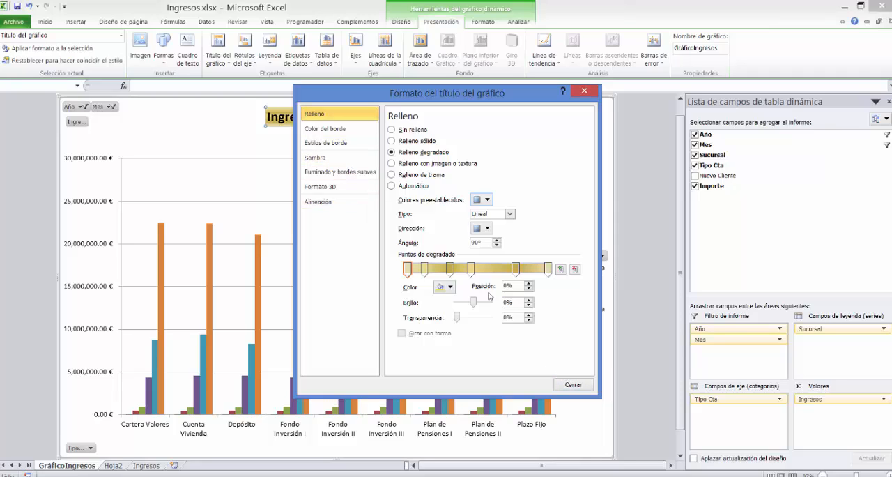
# Colour the title's first gradient stop 60% lighter olive green and add olive green stops at 6% (25% darker) and 22% (80% lighter).
pyautogui.click(449, 287)
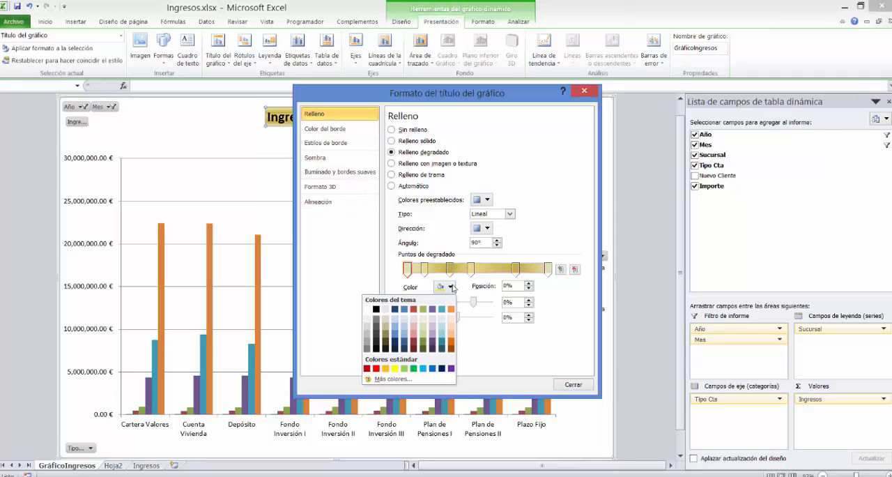
pyautogui.click(422, 325)
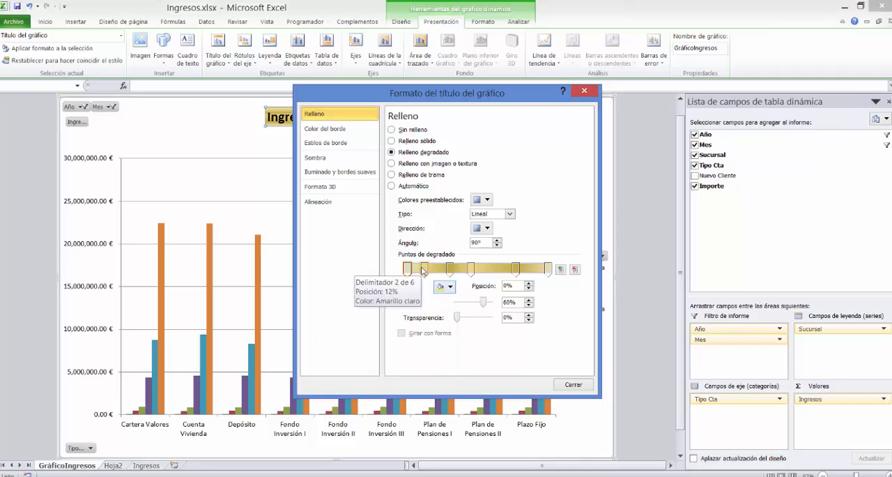
pyautogui.click(416, 271)
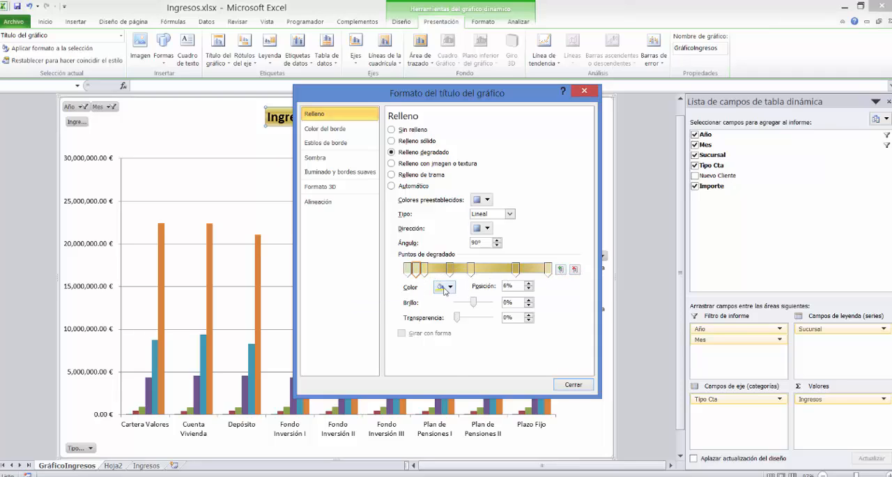
pyautogui.click(445, 287)
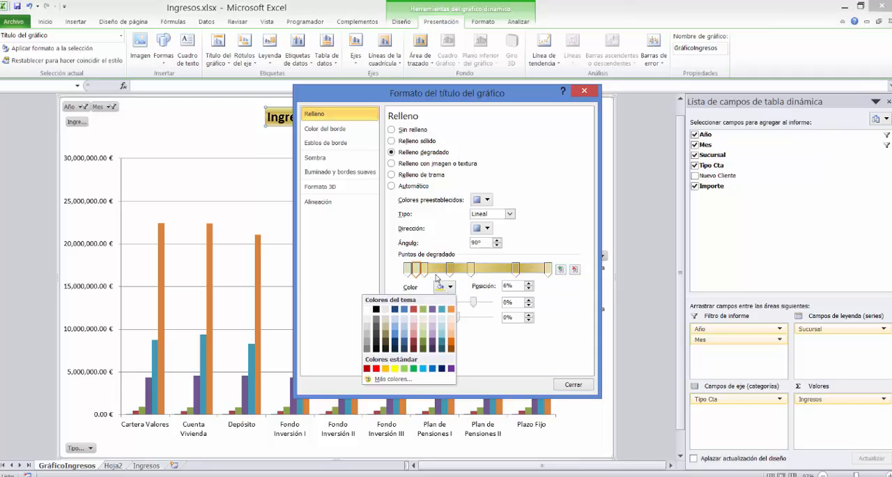
pyautogui.click(423, 344)
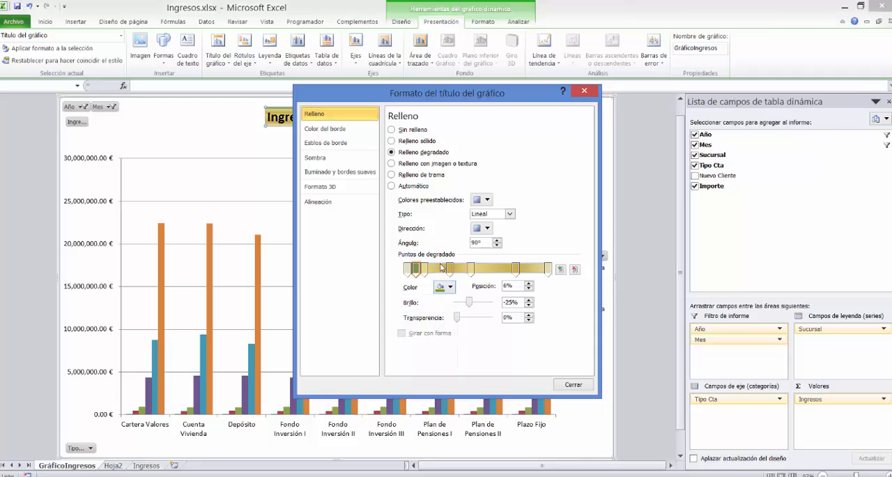
pyautogui.click(440, 270)
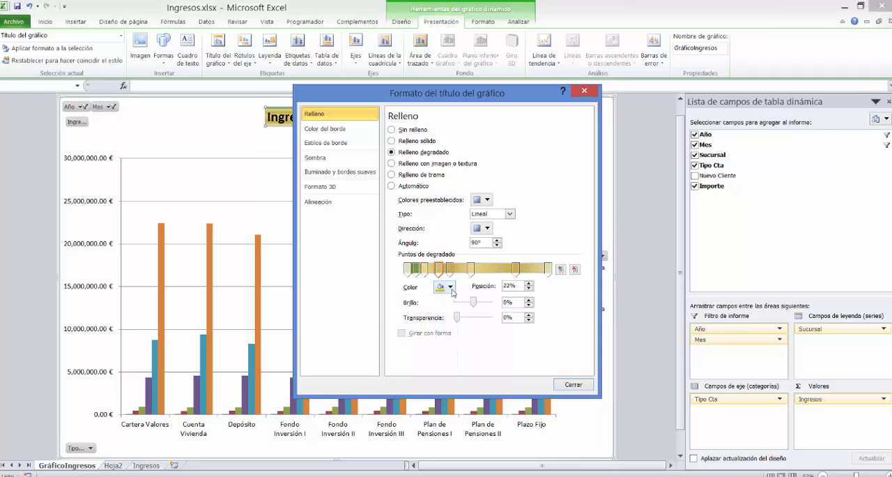
pyautogui.click(450, 287)
pyautogui.click(423, 316)
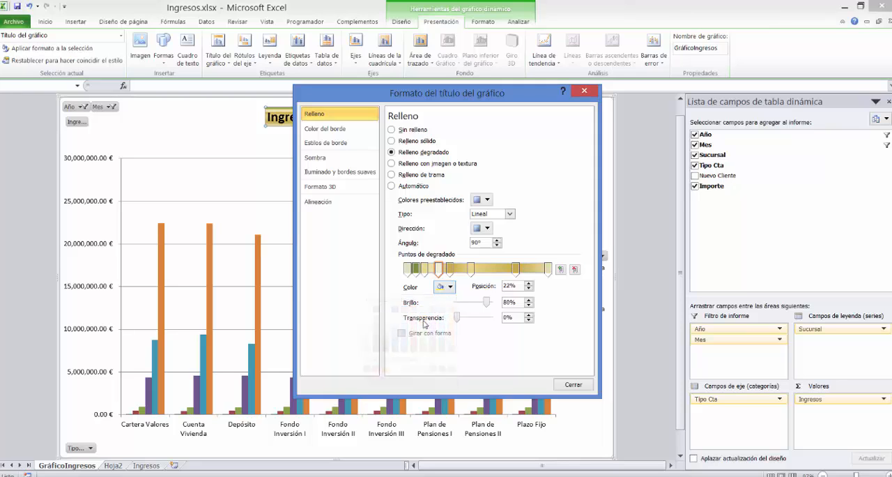
pyautogui.click(570, 384)
pyautogui.click(432, 159)
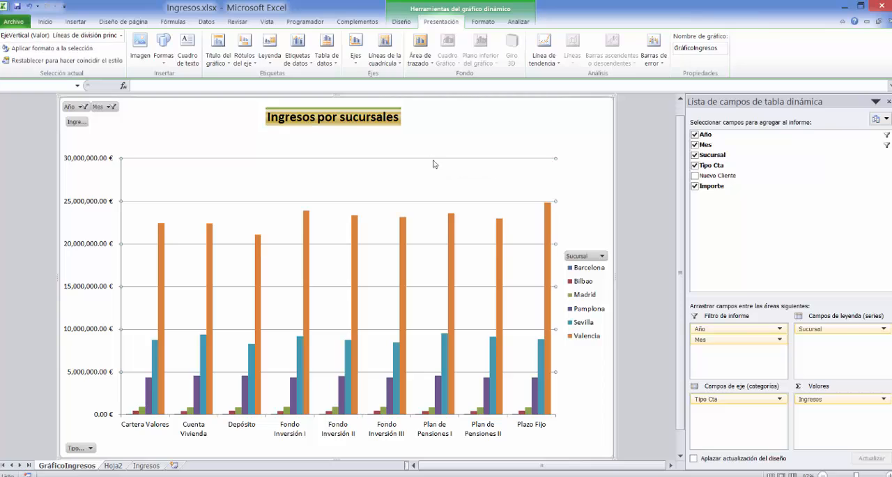
# Set the font size of the chart title "Ingresos por sucursales" to 32.
pyautogui.click(345, 114)
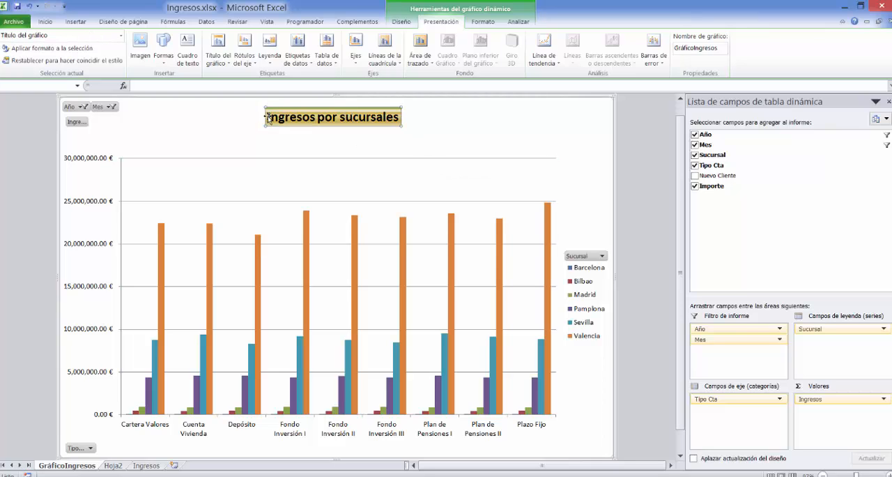
pyautogui.moveTo(267, 118); pyautogui.dragTo(403, 118)
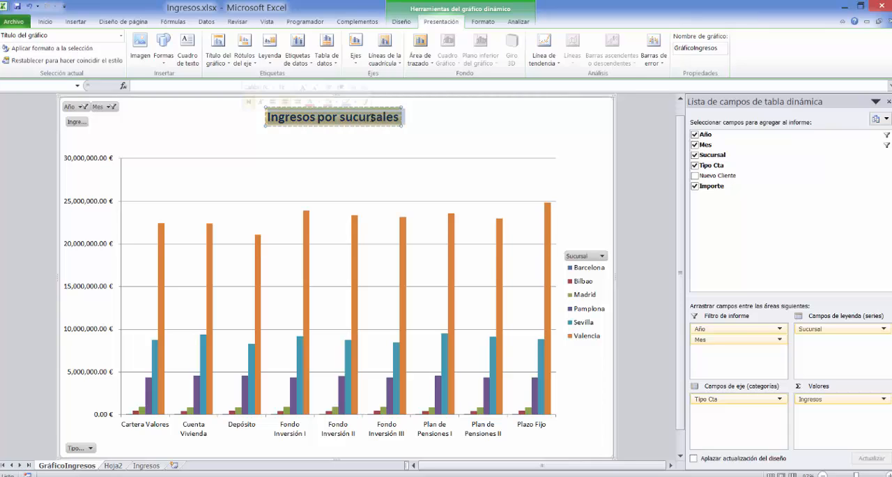
pyautogui.click(293, 87)
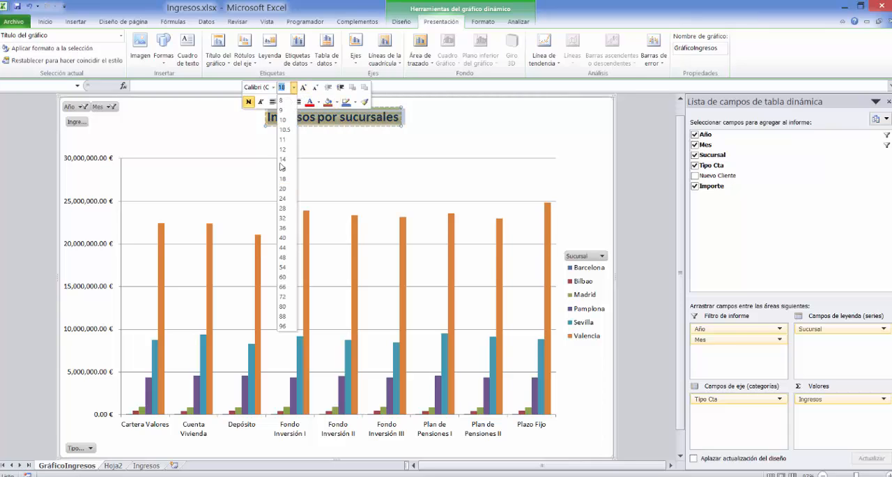
pyautogui.click(283, 219)
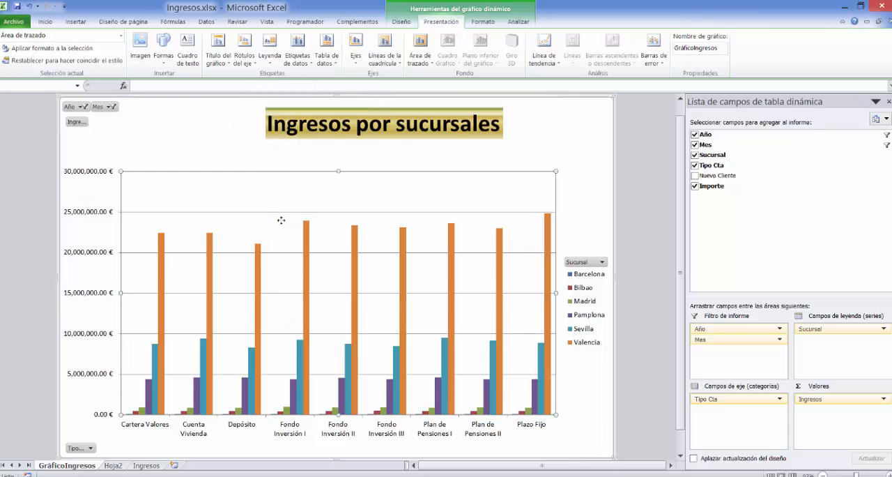
pyautogui.click(317, 157)
# Shift the enlarged chart title horizontally so it sits centred above the plot area.
pyautogui.click(345, 124)
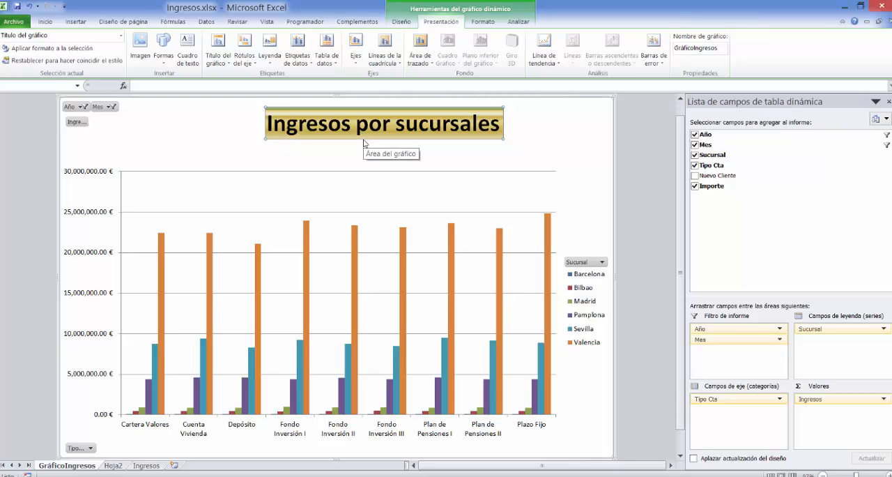
pyautogui.moveTo(363, 137); pyautogui.dragTo(334, 137)
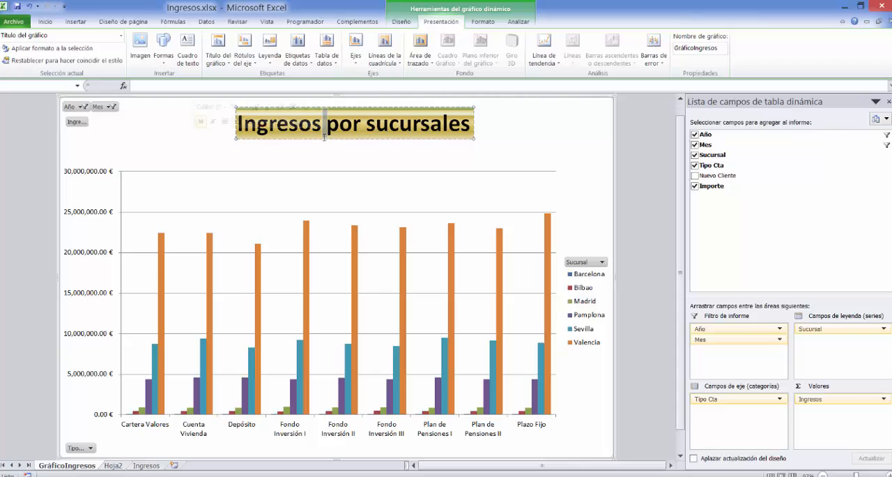
pyautogui.click(337, 143)
pyautogui.moveTo(337, 143); pyautogui.dragTo(331, 144)
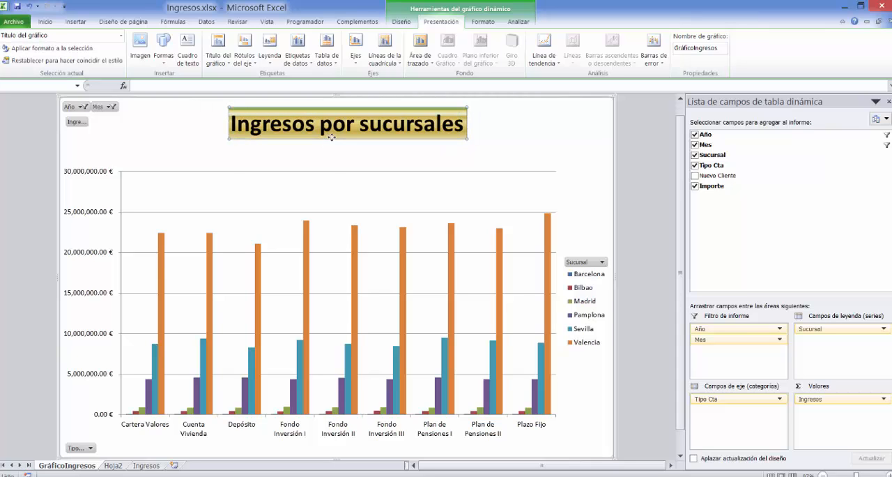
pyautogui.click(190, 130)
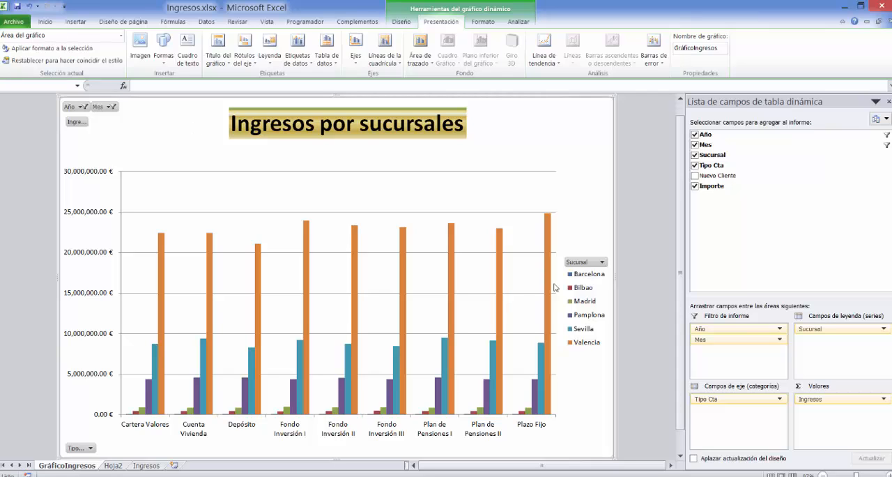
# Filter the chart's Sucursal field to show only Madrid.
pyautogui.click(602, 264)
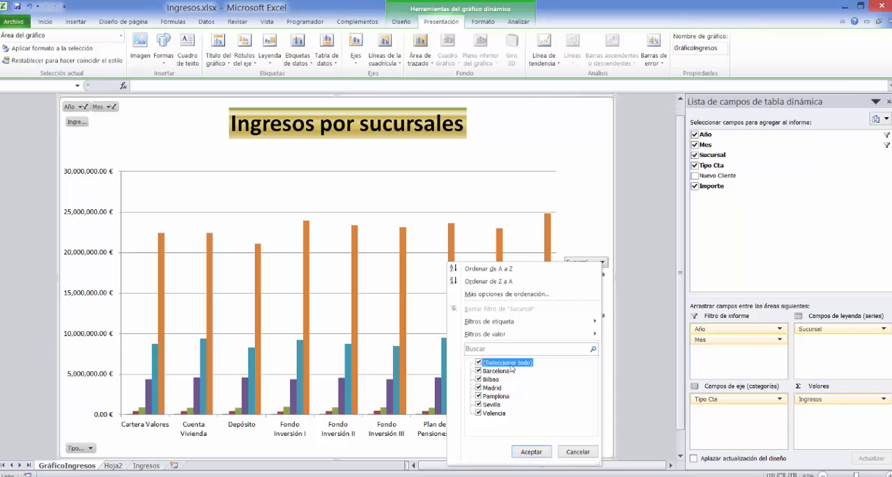
pyautogui.click(478, 363)
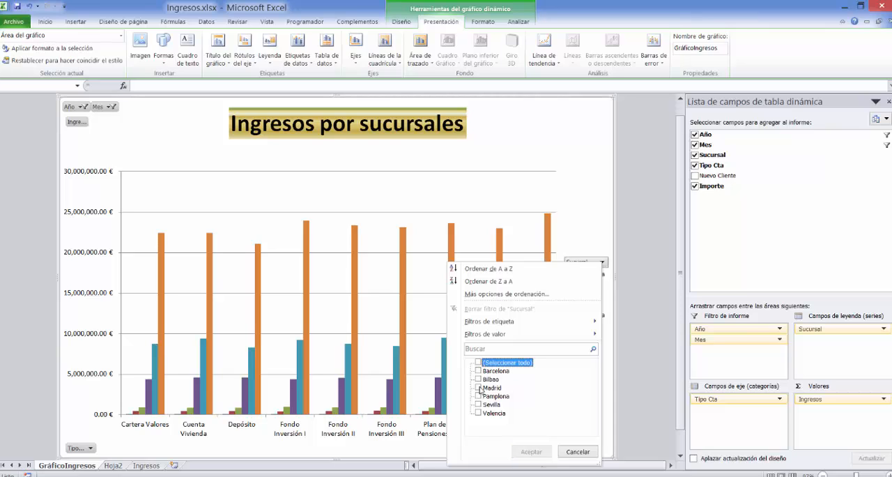
pyautogui.click(478, 388)
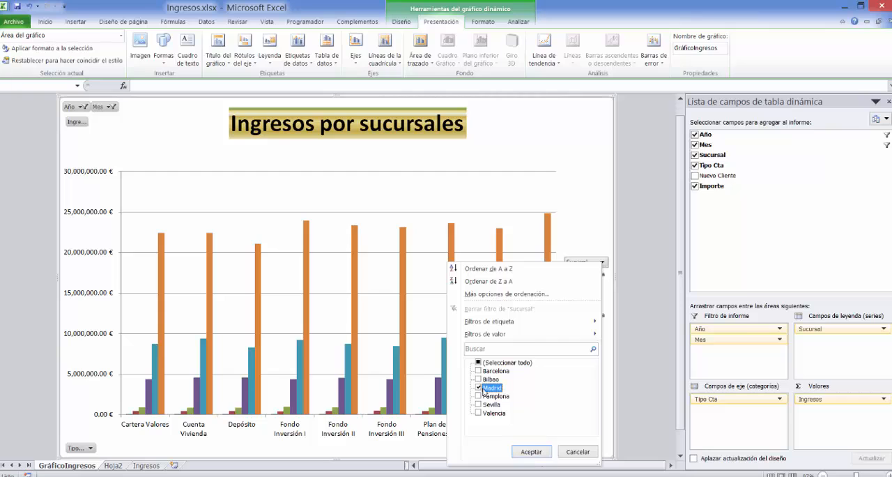
pyautogui.click(531, 452)
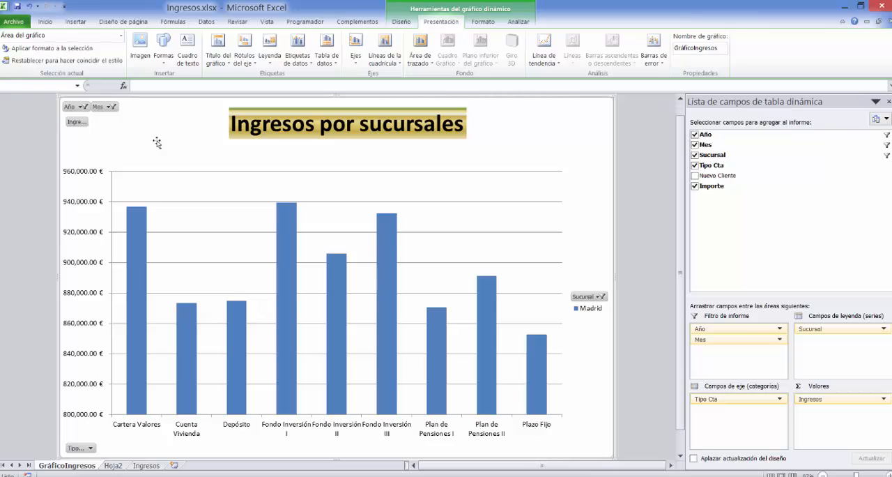
# Exclude 2012 from the chart's Año filter, leaving only 2011 selected.
pyautogui.click(85, 107)
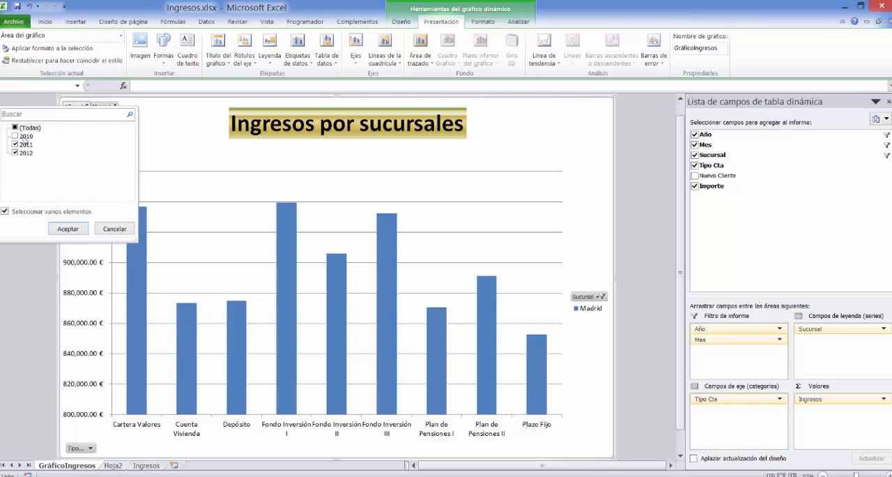
pyautogui.click(16, 152)
pyautogui.click(75, 228)
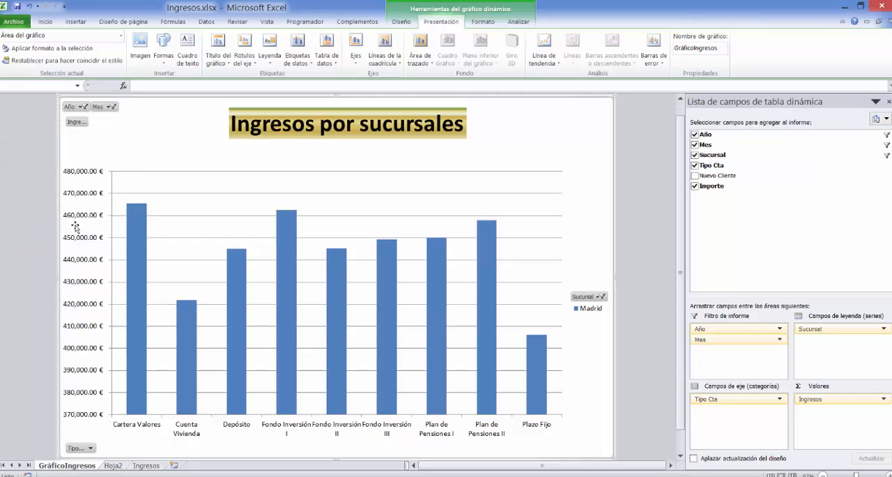
# Change the chart's Mes filter by excluding Enero and including Mayo and Junio.
pyautogui.click(113, 106)
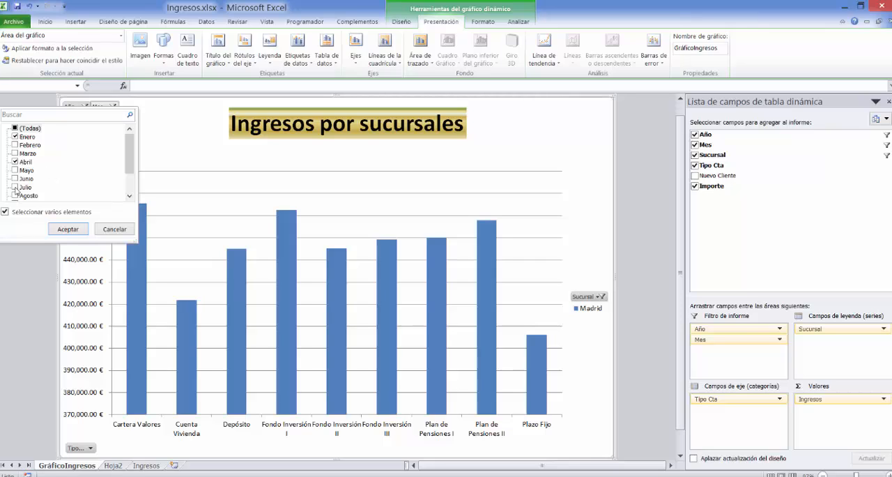
pyautogui.click(14, 138)
pyautogui.click(15, 170)
pyautogui.click(15, 178)
pyautogui.click(58, 232)
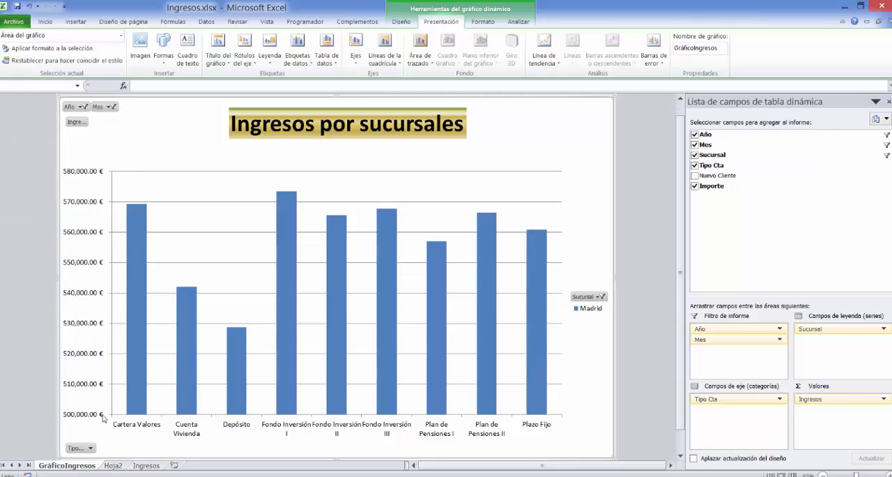
# Filter the chart's Tipo Cta field to show only Cuenta Vivienda, Fondo Inversión II and Plazo Fijo.
pyautogui.click(91, 448)
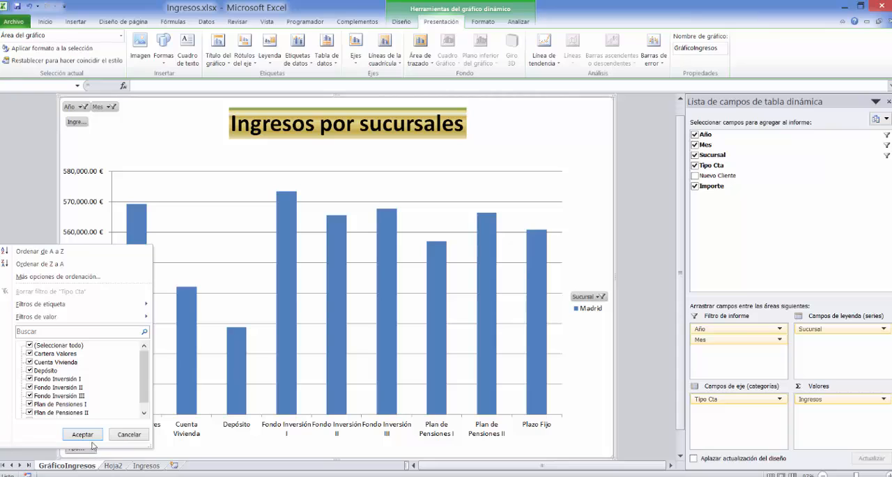
pyautogui.click(29, 346)
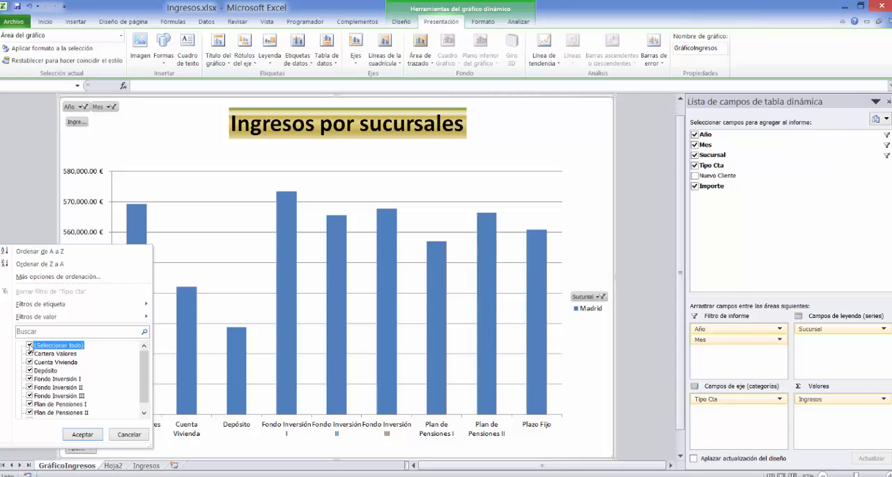
pyautogui.click(29, 362)
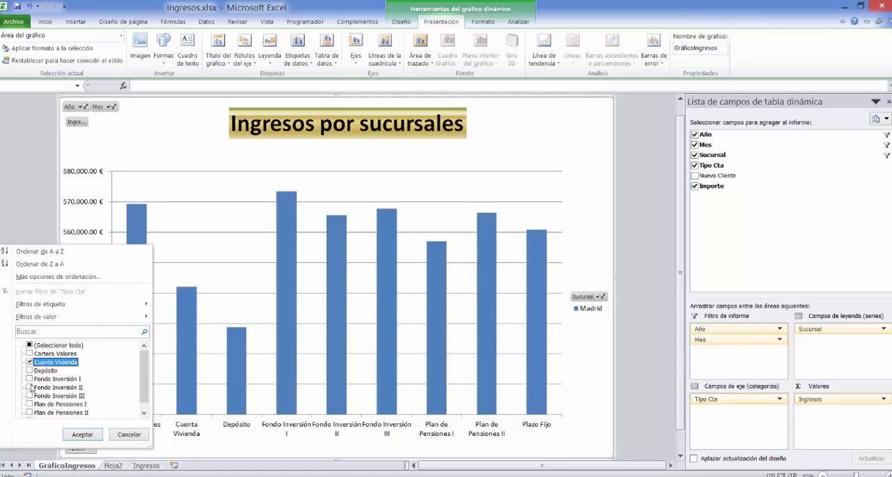
pyautogui.click(30, 387)
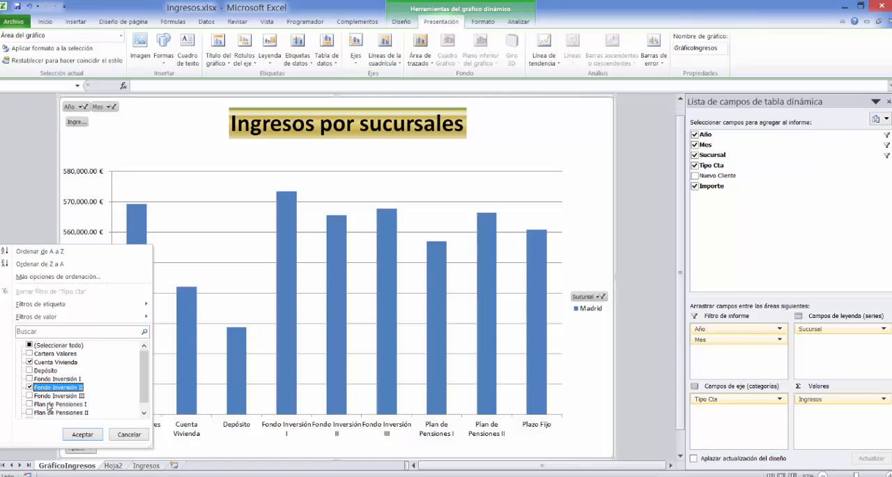
pyautogui.moveTo(145, 388); pyautogui.dragTo(146, 400)
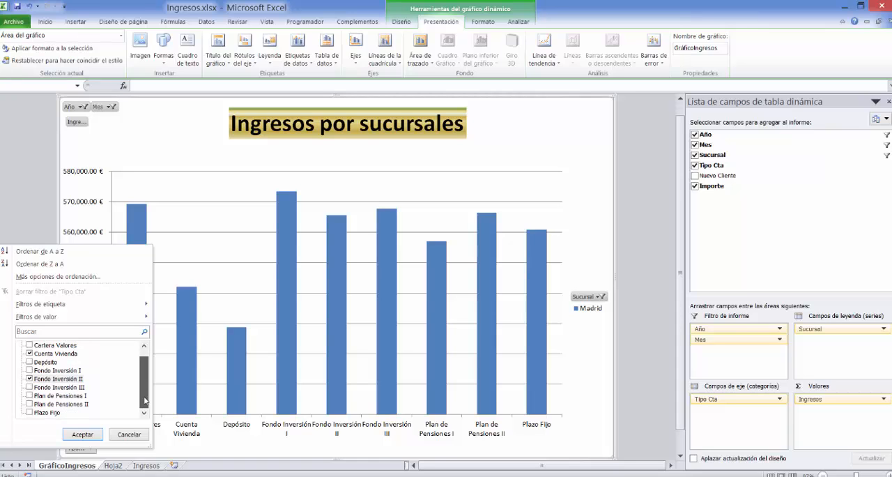
pyautogui.click(30, 412)
pyautogui.click(90, 437)
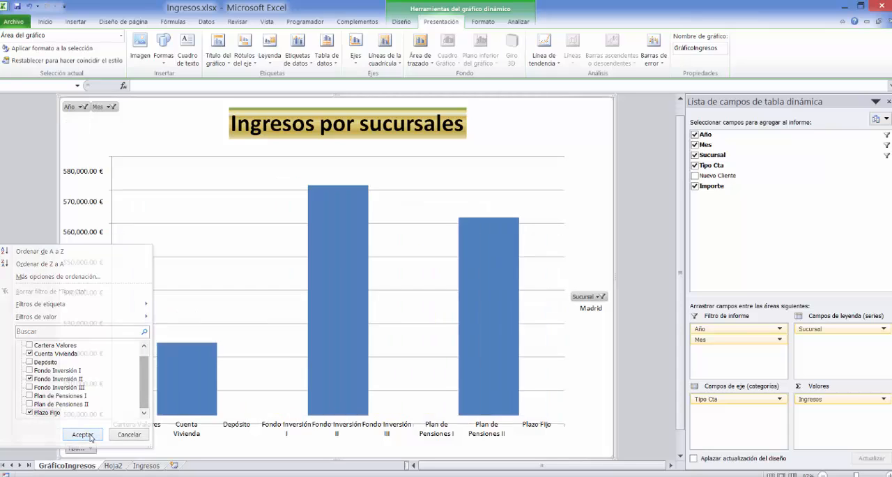
# Open the data point format settings for the Fondo Inversión II column alone.
pyautogui.click(204, 383)
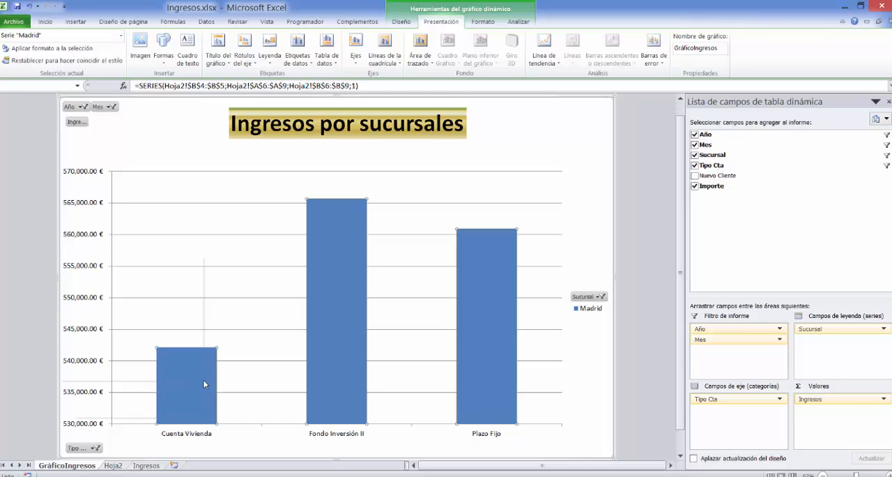
pyautogui.rightClick(203, 381)
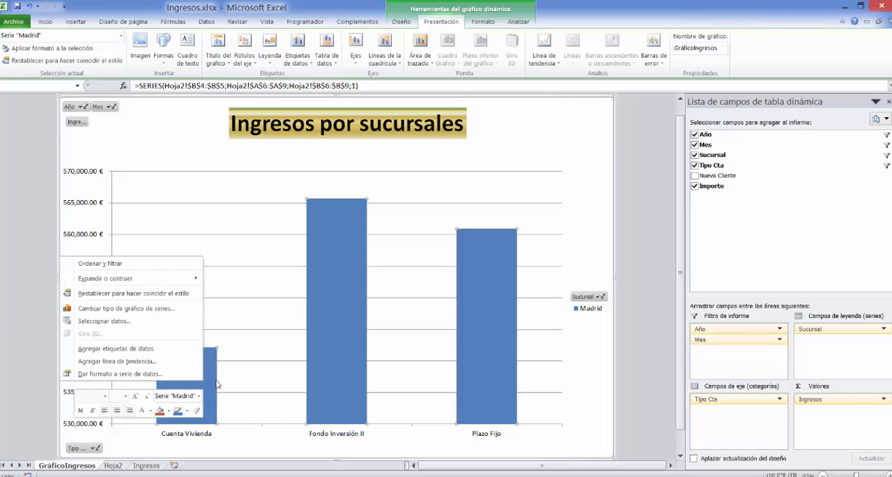
pyautogui.click(315, 327)
pyautogui.rightClick(316, 327)
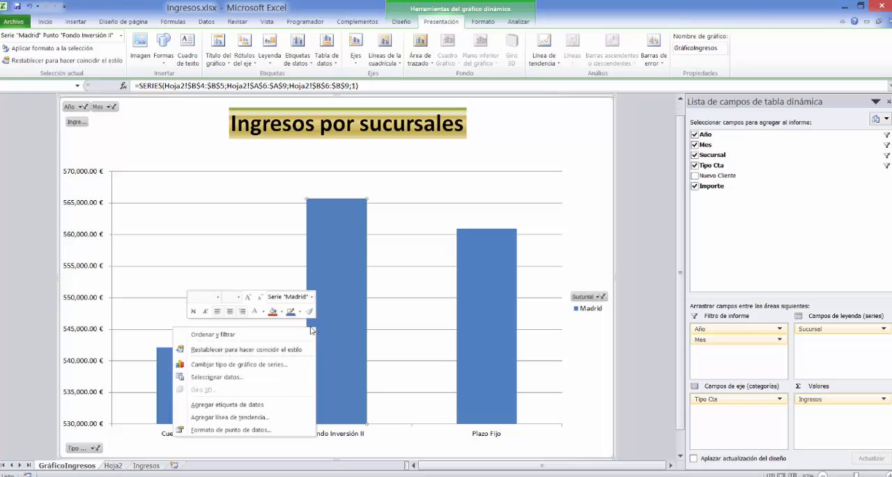
pyautogui.click(237, 430)
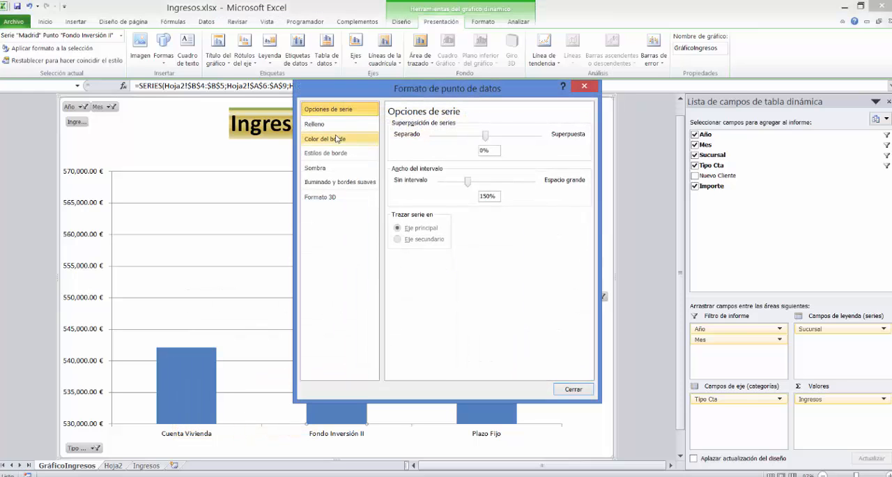